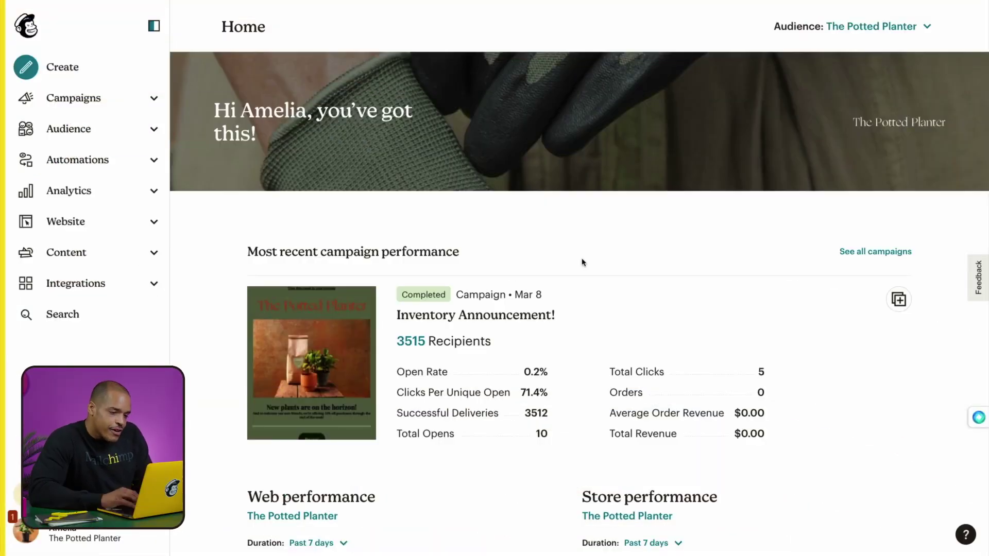
Step: Open the Form builder from the signup forms of The Potted Planter audience
scroll(289, 190, down, 1)
click(148, 133)
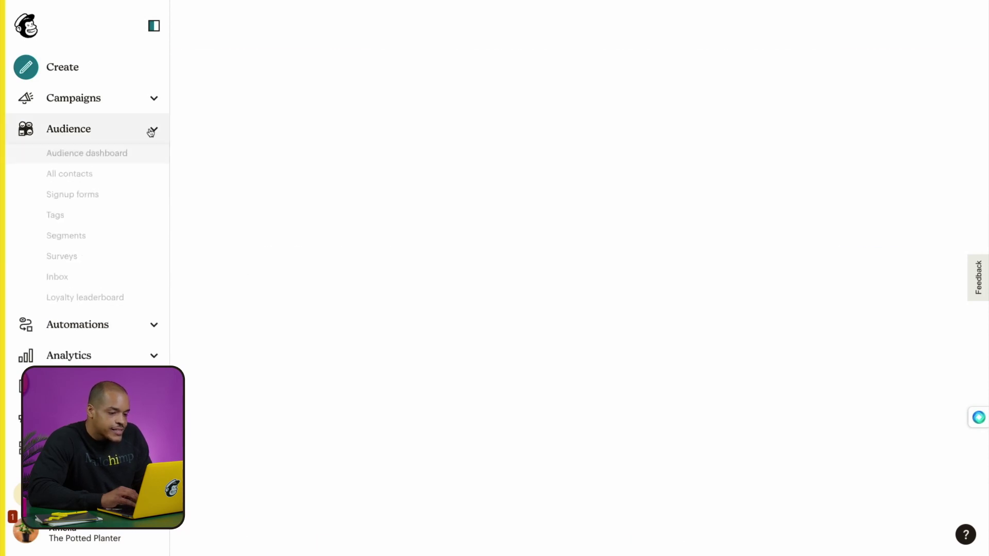
click(132, 201)
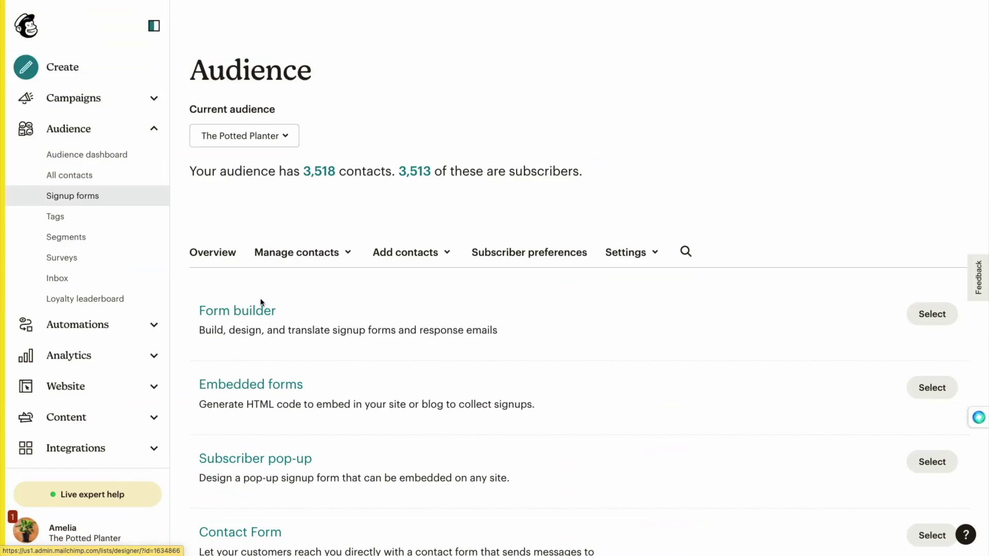
click(930, 323)
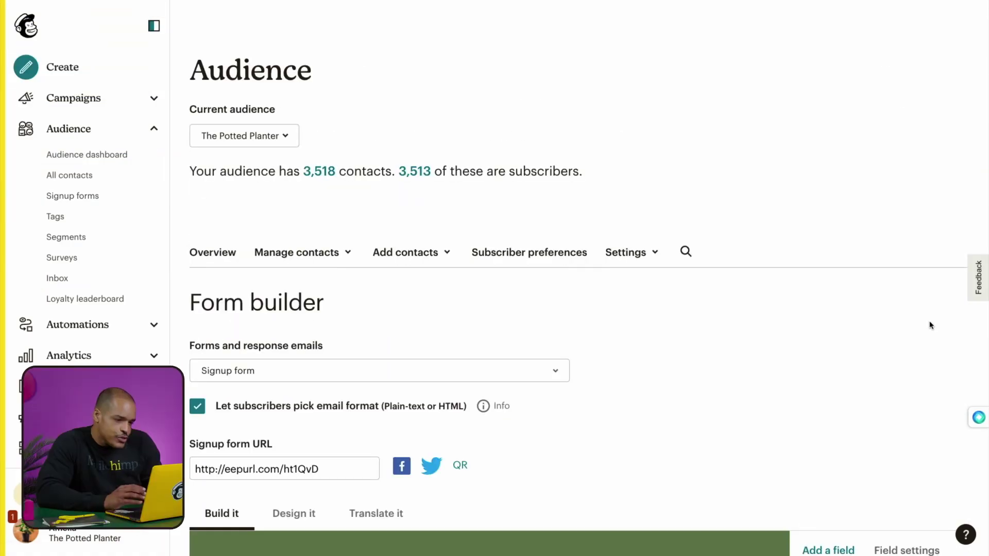
Step: Review the available forms and response emails, keep Signup form chosen, and select the signup form URL
scroll(832, 344, down, 7)
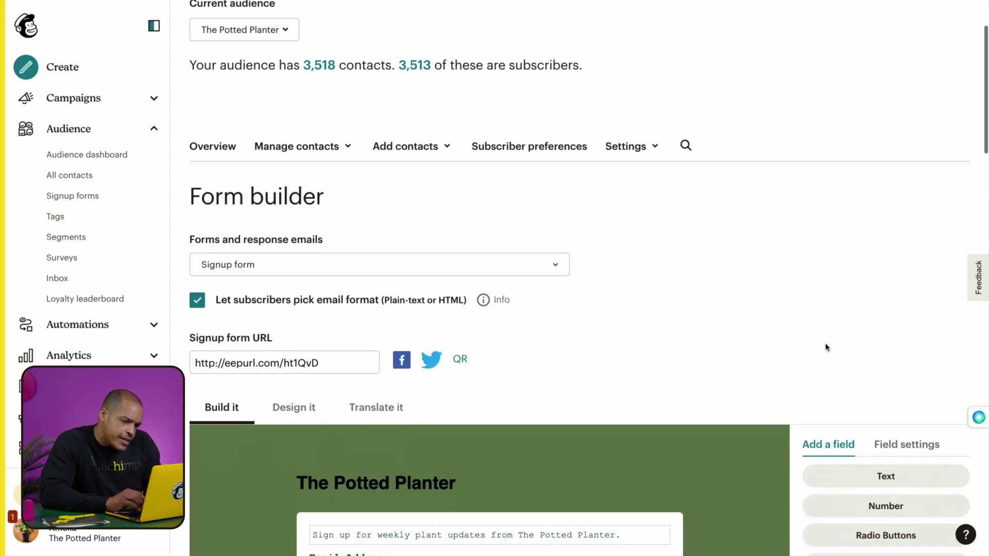
scroll(826, 346, down, 2)
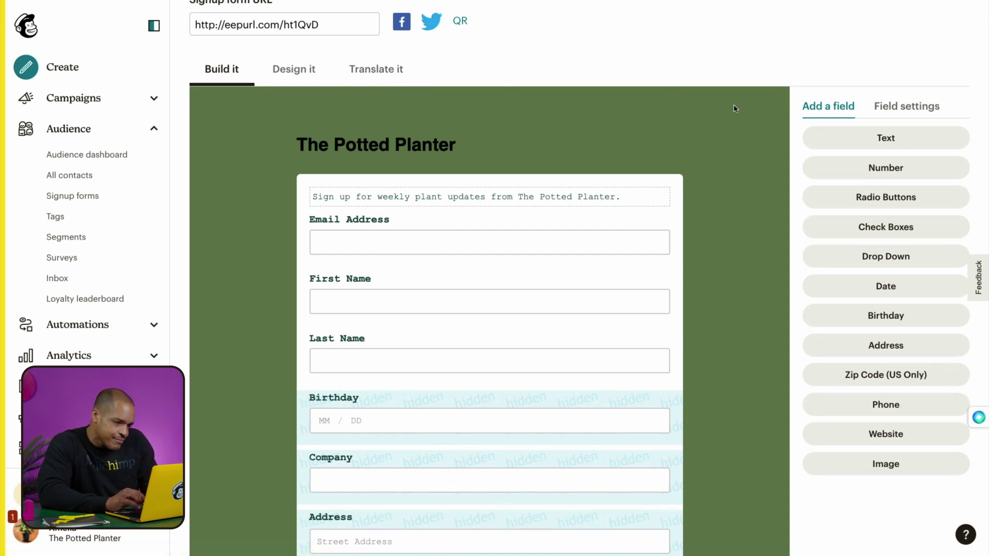
scroll(735, 109, up, 2)
scroll(735, 109, up, 2)
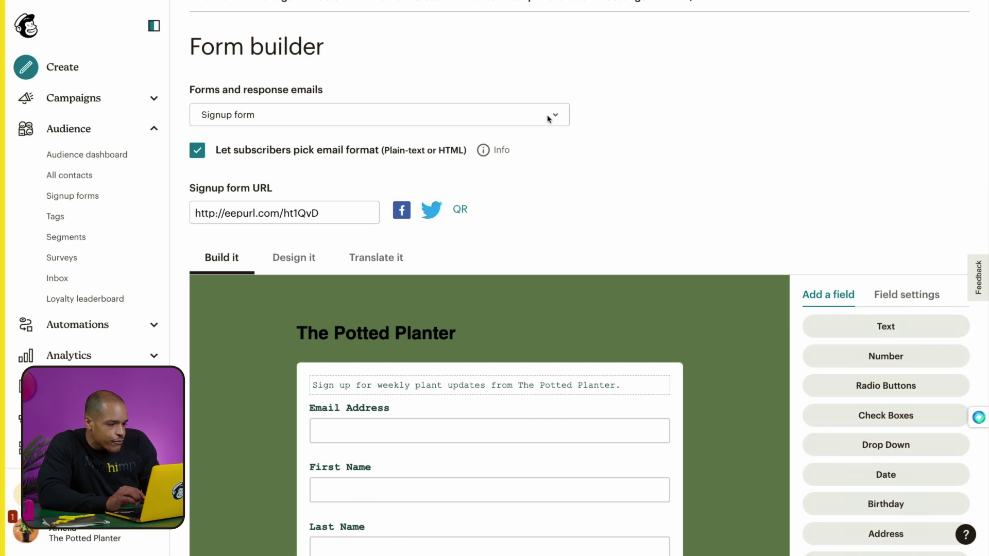
click(549, 119)
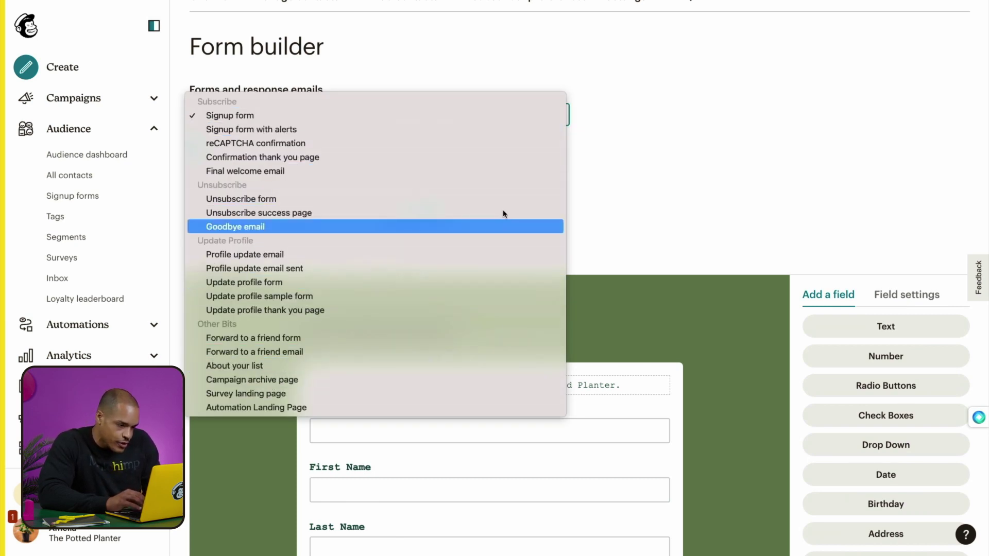
click(511, 116)
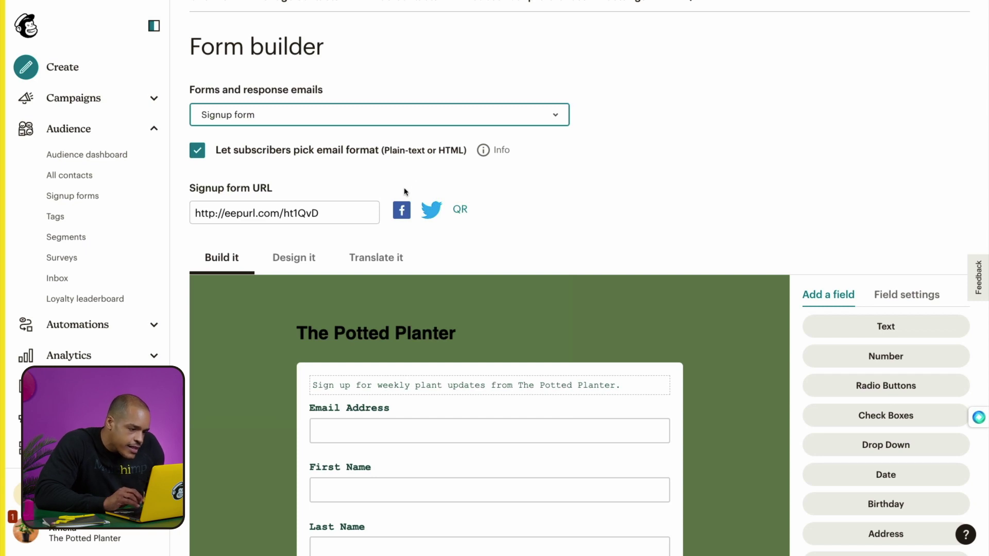
click(337, 215)
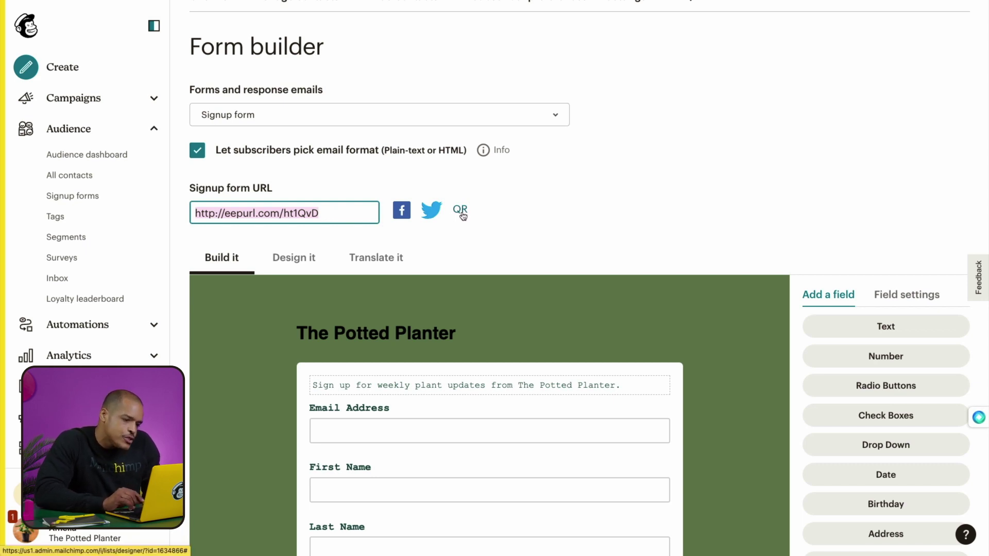
click(618, 223)
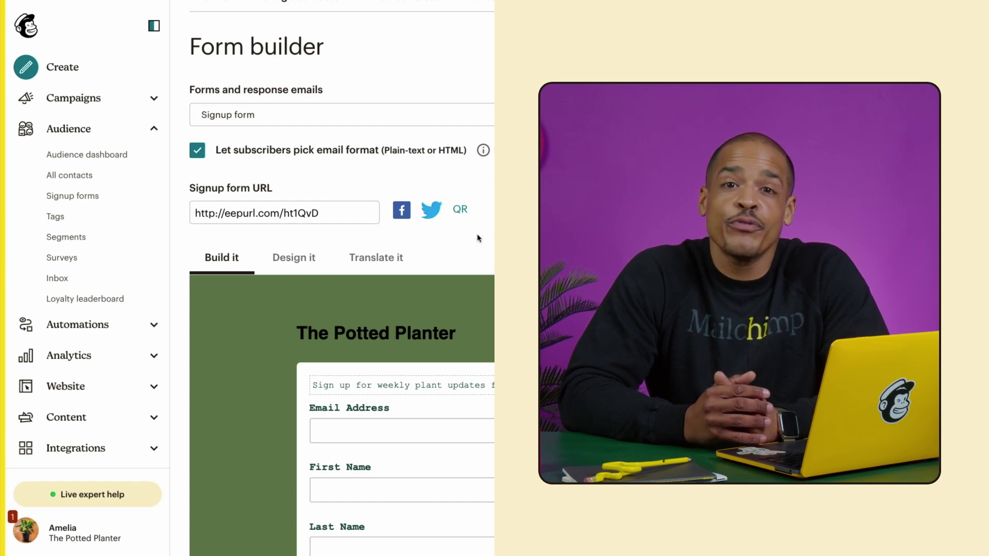
Step: Set the Last Name field's visibility to Hidden in the signup form and save the field
scroll(214, 155, down, 3)
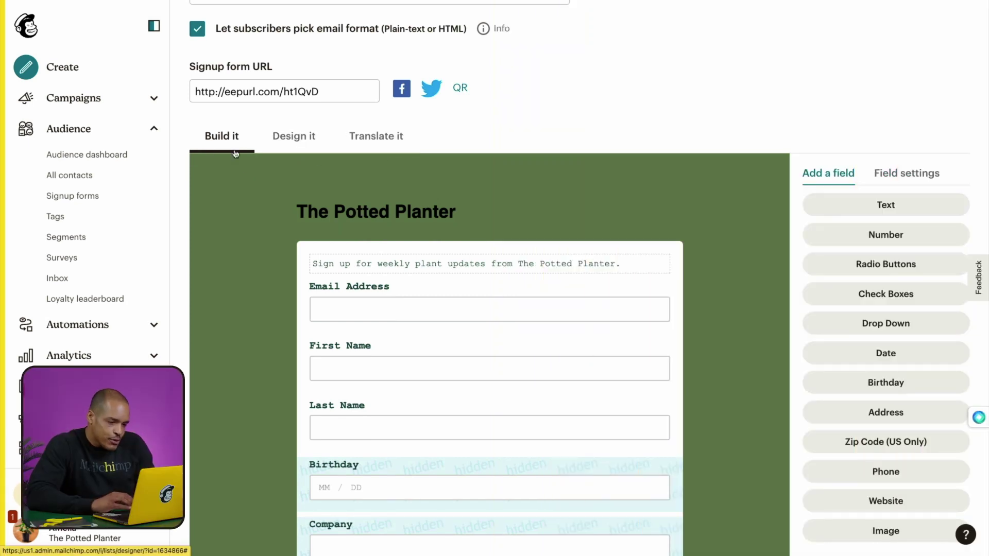
scroll(684, 214, down, 2)
scroll(688, 216, down, 1)
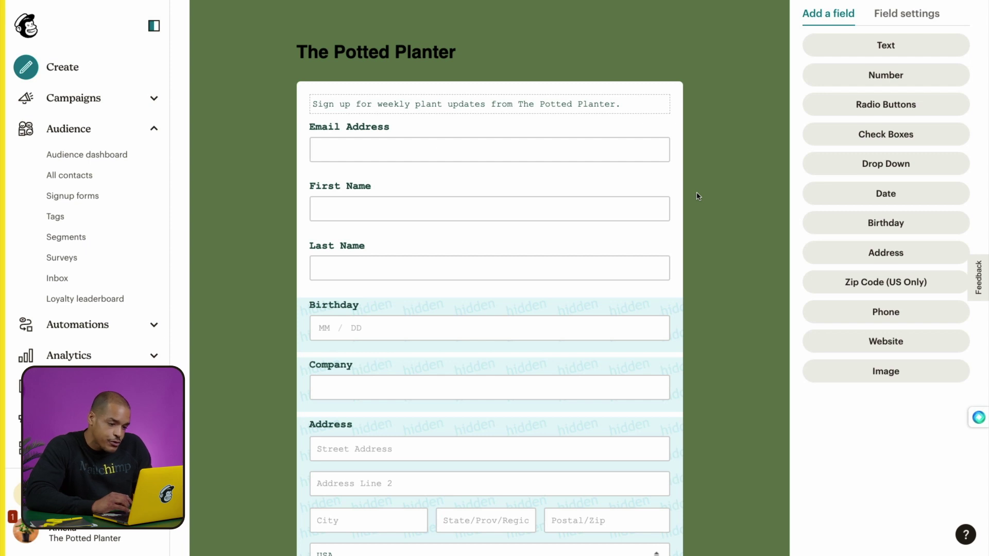
click(594, 245)
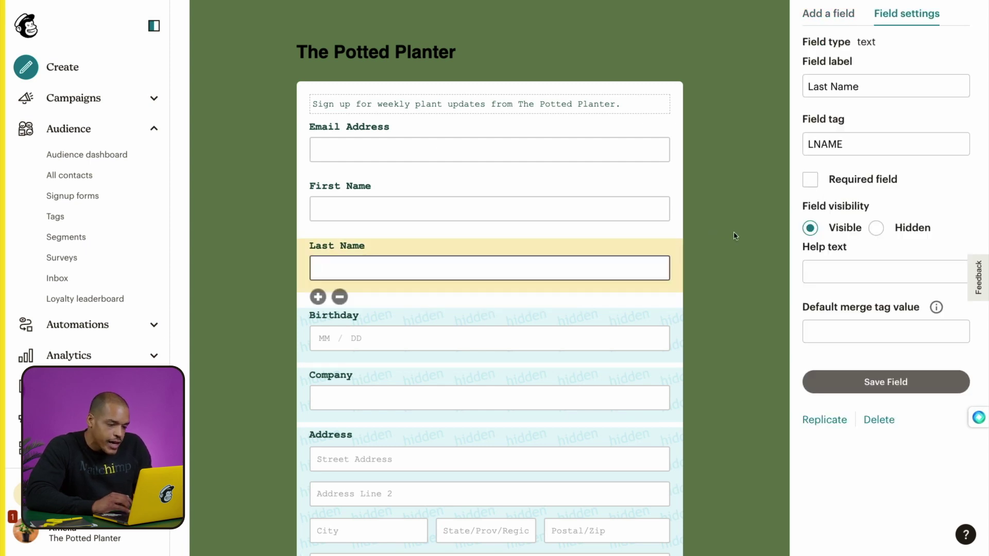
click(877, 229)
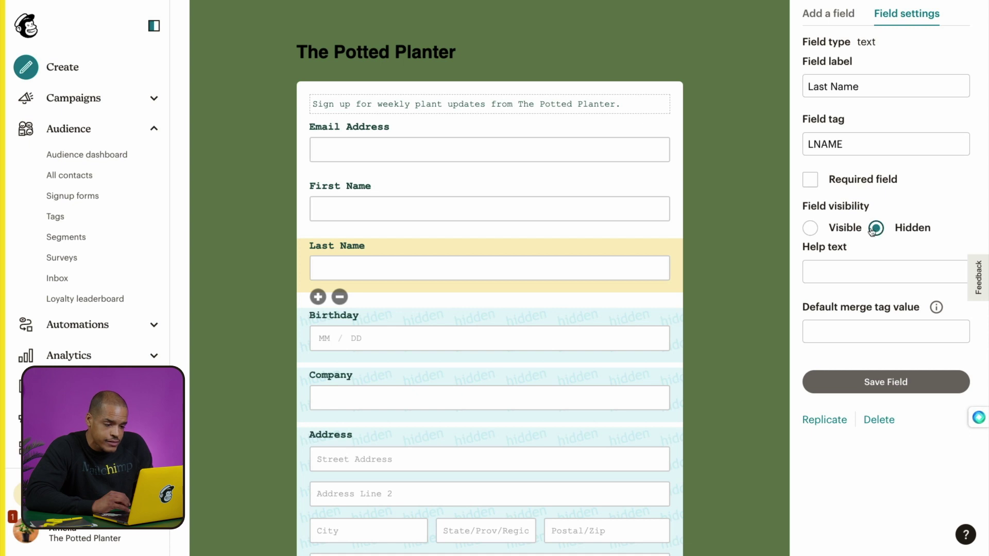
click(859, 381)
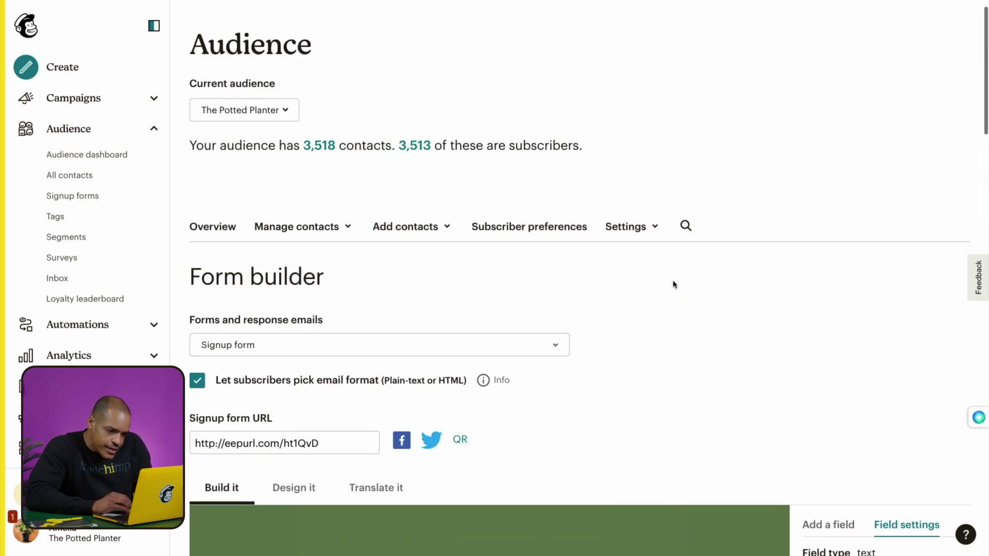
Step: Look through the signup form's Body, Forms and Referral Badge design options
scroll(673, 283, down, 3)
click(294, 340)
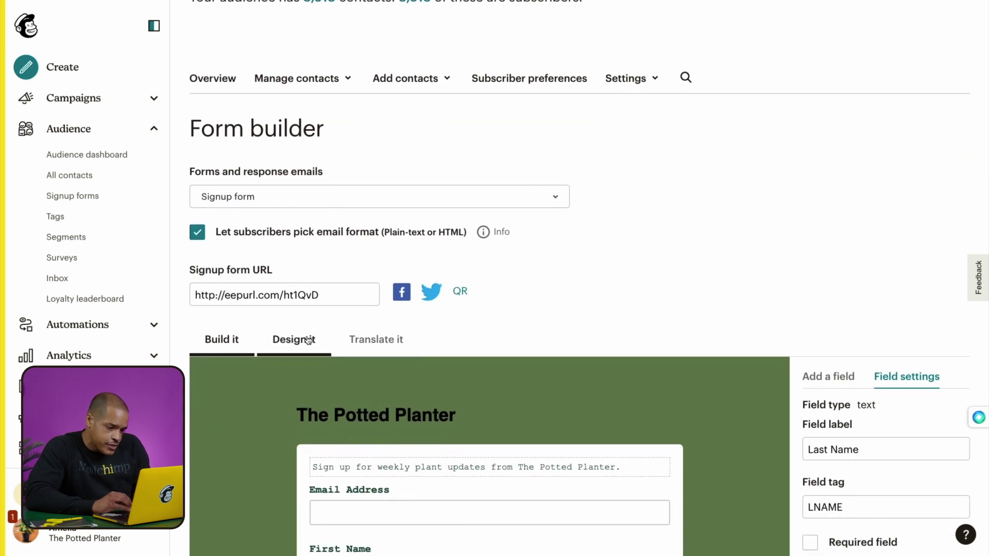
scroll(471, 302, down, 4)
click(260, 176)
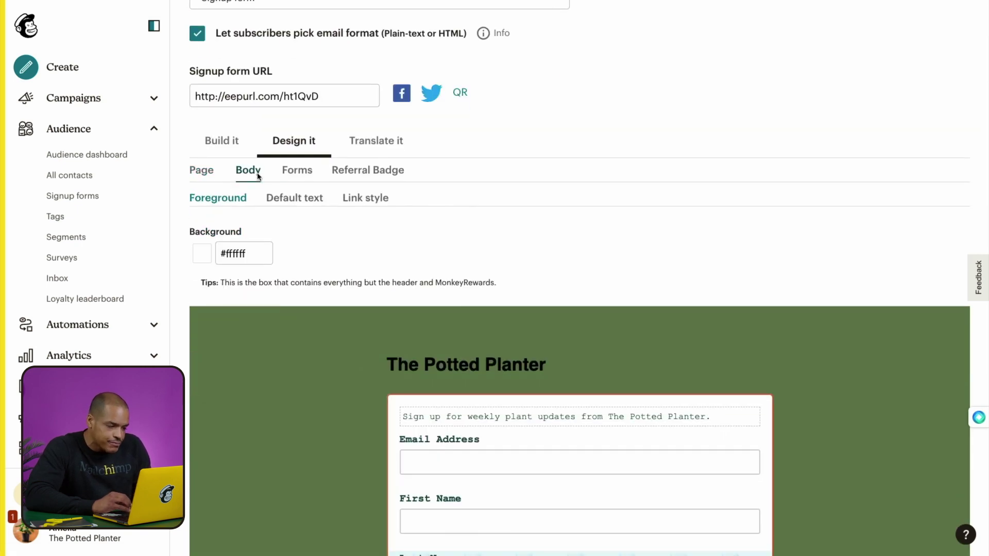
click(299, 174)
click(340, 171)
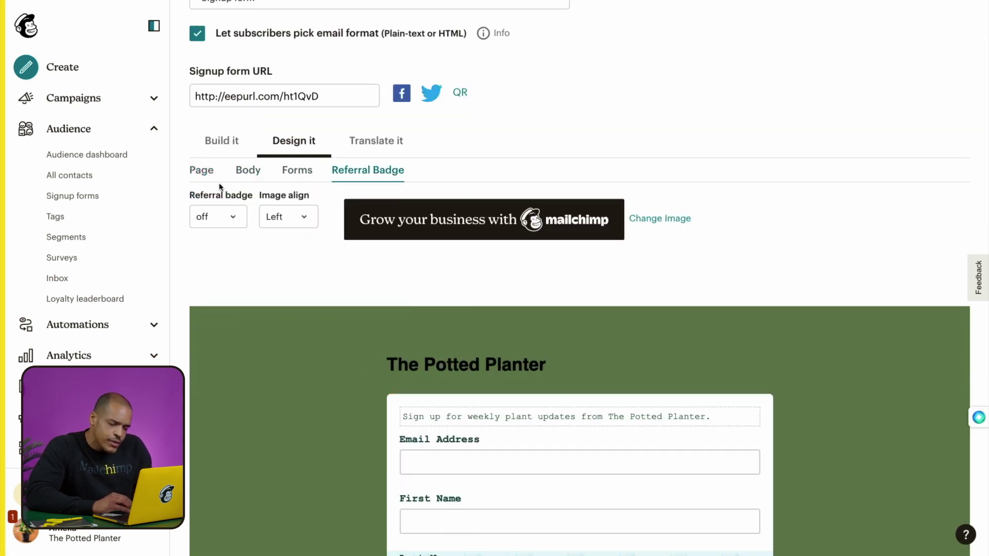
Step: Check the Header, Outer wrapper and Background design settings of the signup form's page
click(207, 175)
click(278, 198)
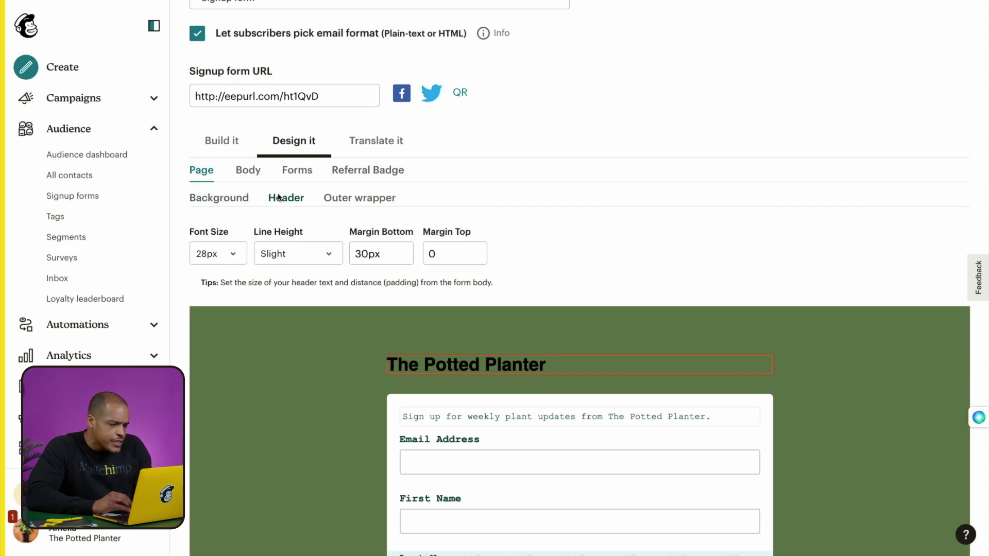
click(338, 200)
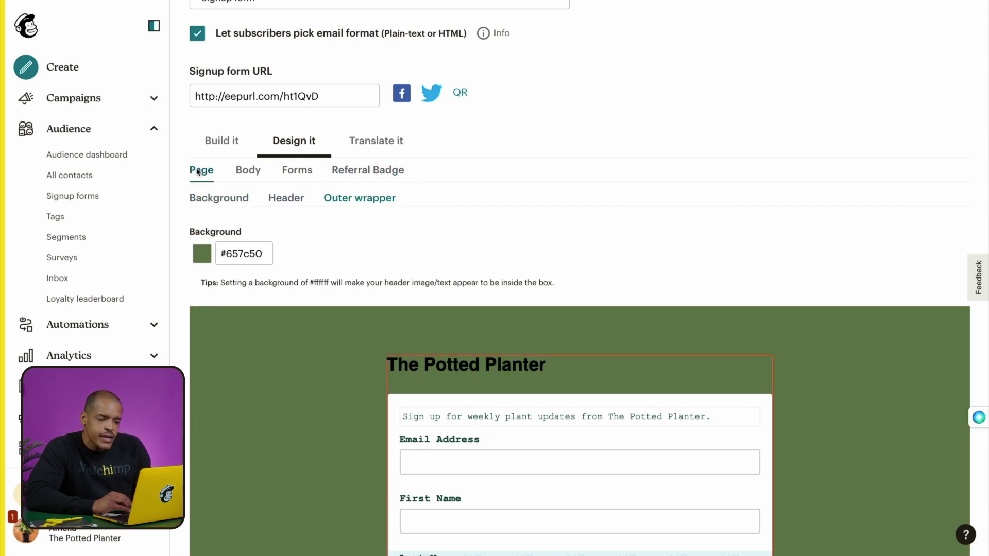
click(200, 196)
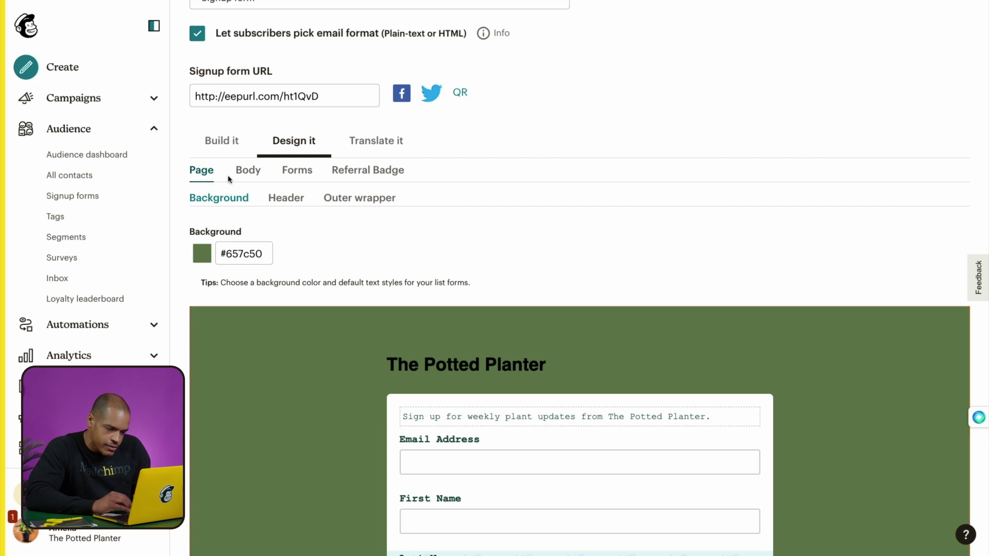
scroll(870, 290, down, 6)
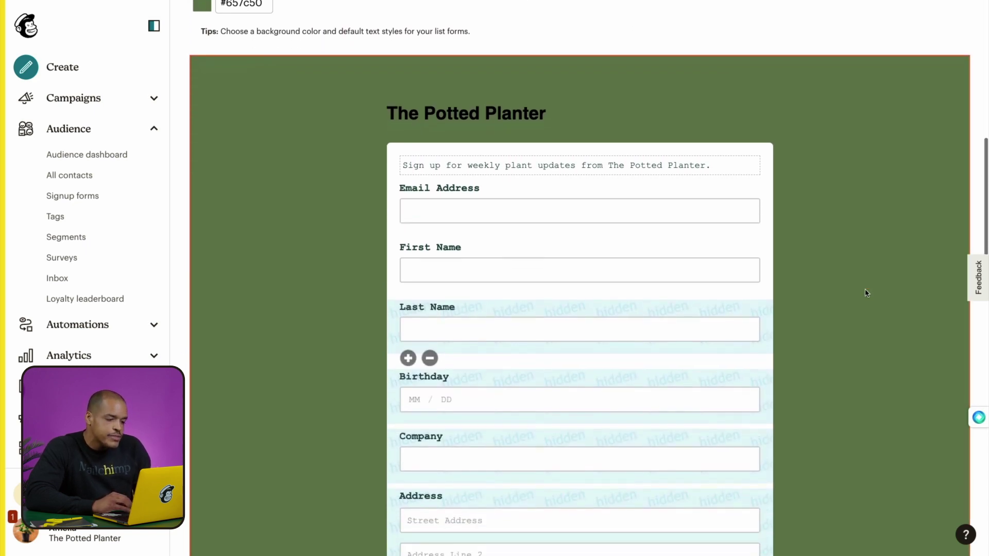
Step: Review the signup form's translation settings, including default language, text direction and the phrase table
scroll(866, 293, up, 8)
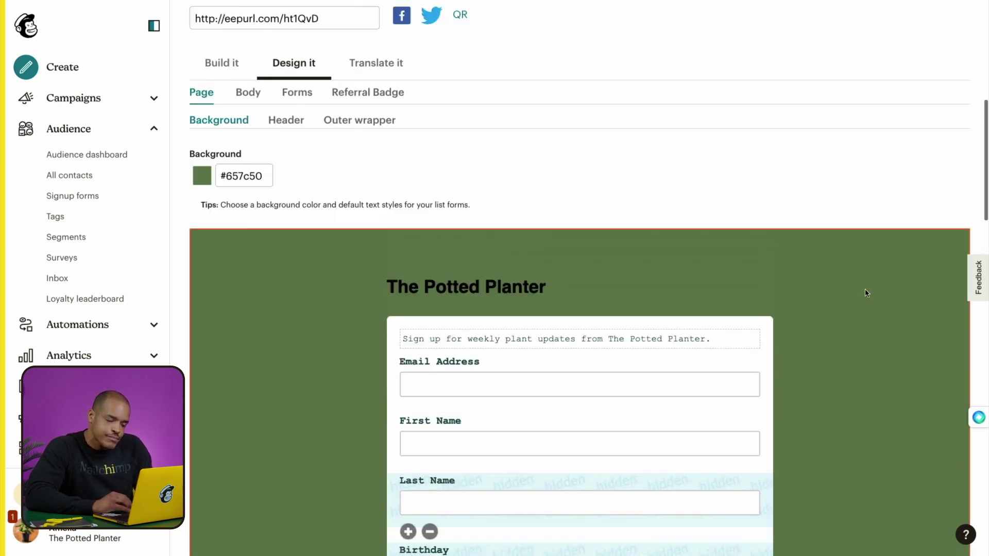
scroll(865, 293, up, 2)
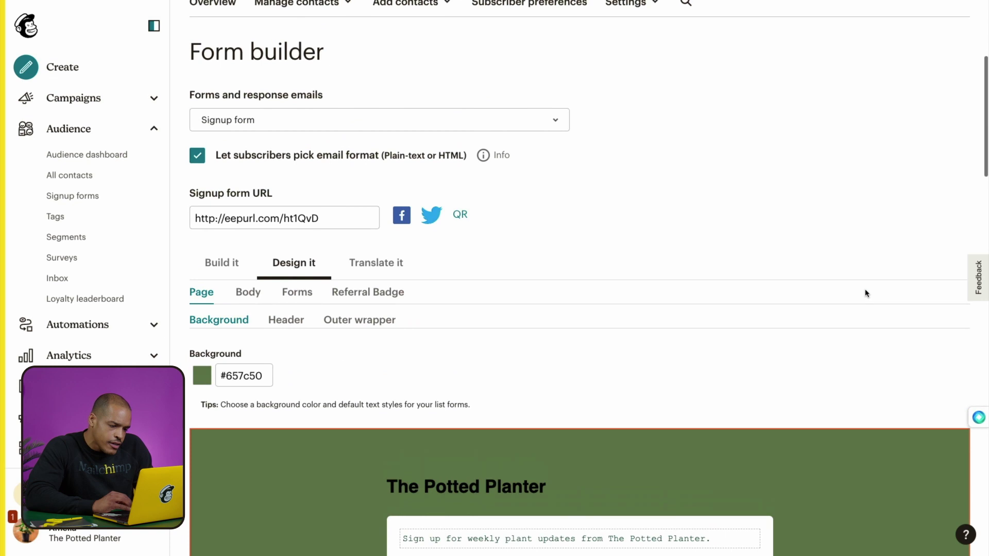
click(399, 264)
scroll(563, 276, down, 2)
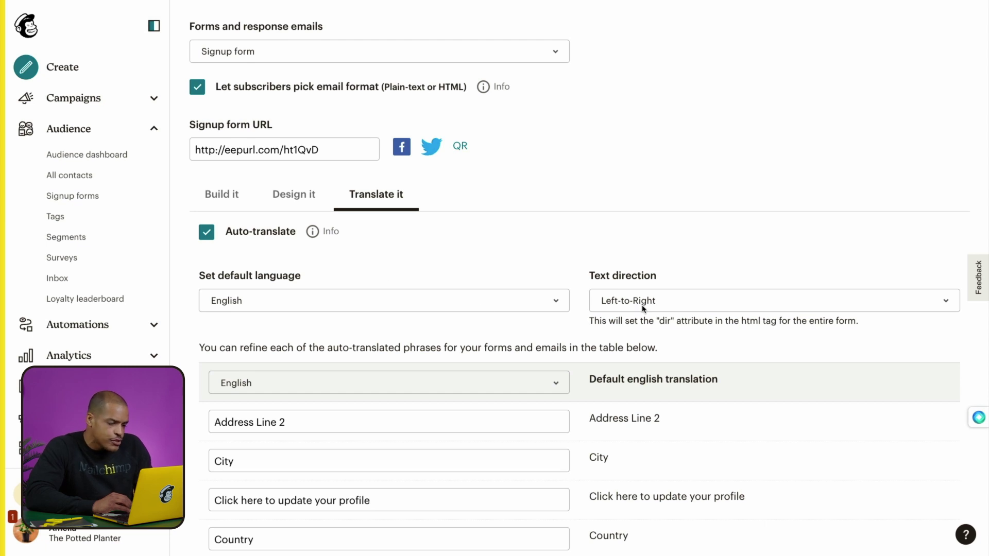
scroll(673, 306, down, 4)
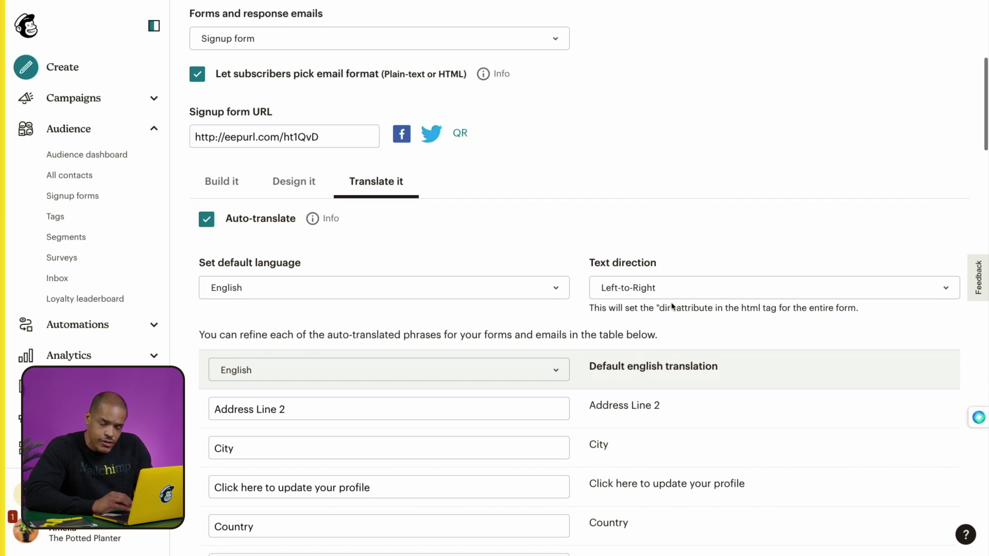
scroll(672, 306, down, 1)
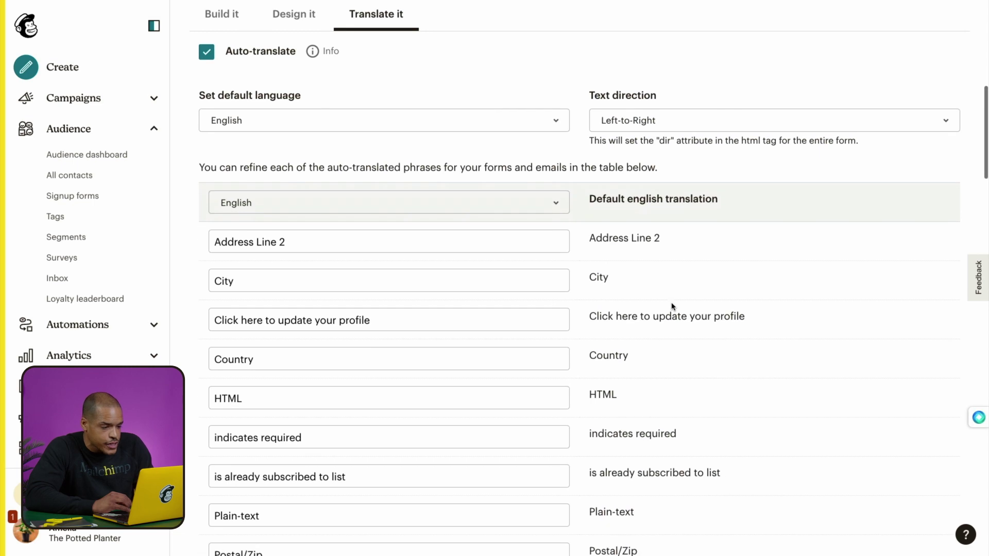
scroll(672, 307, down, 1)
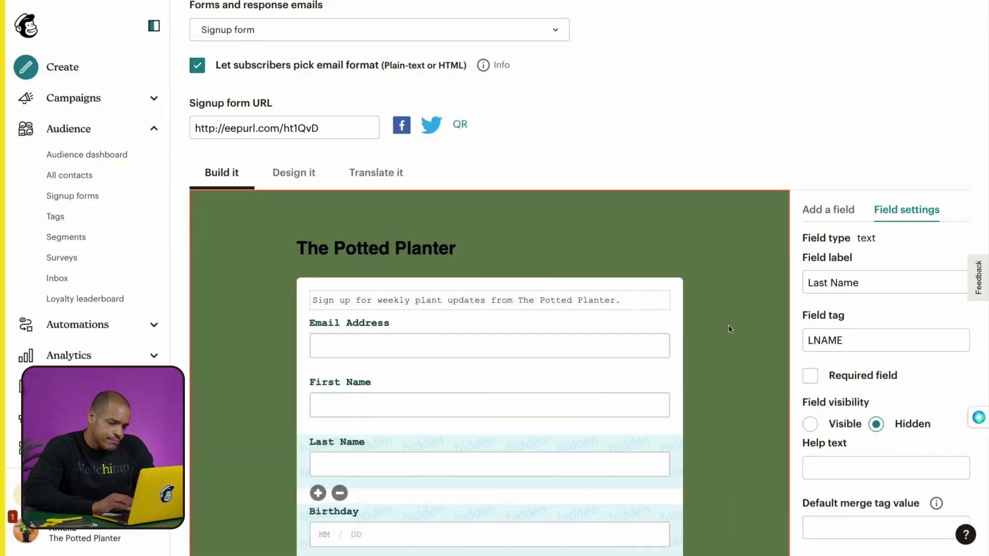
Step: Select the signup form URL again and look through the rest of the form builder page
scroll(728, 329, up, 2)
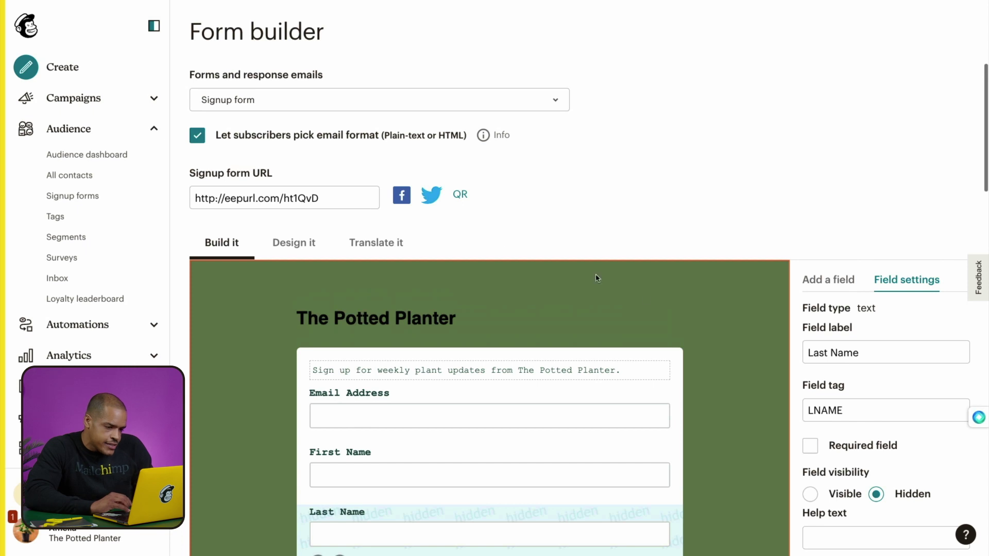
click(343, 188)
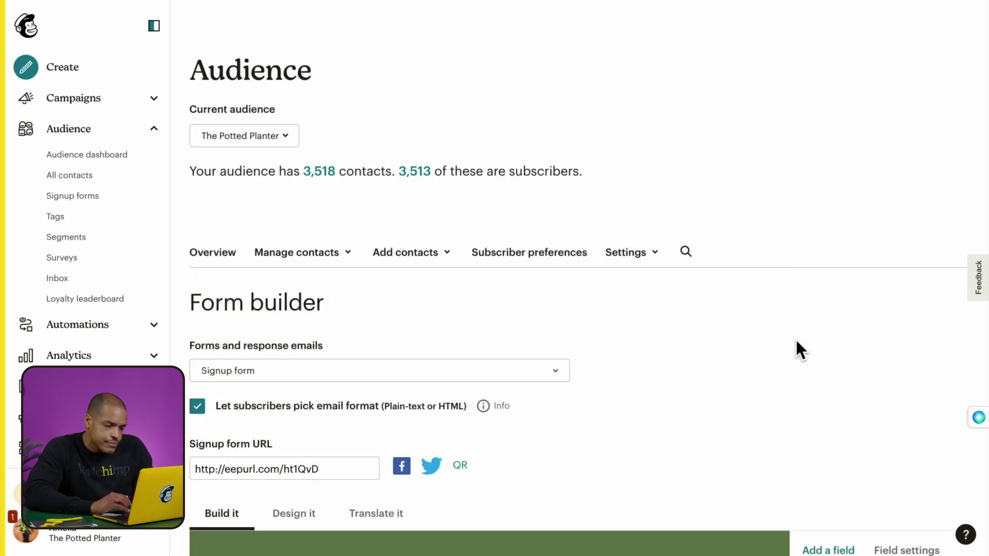
scroll(795, 338, down, 10)
scroll(795, 338, down, 20)
scroll(796, 338, down, 10)
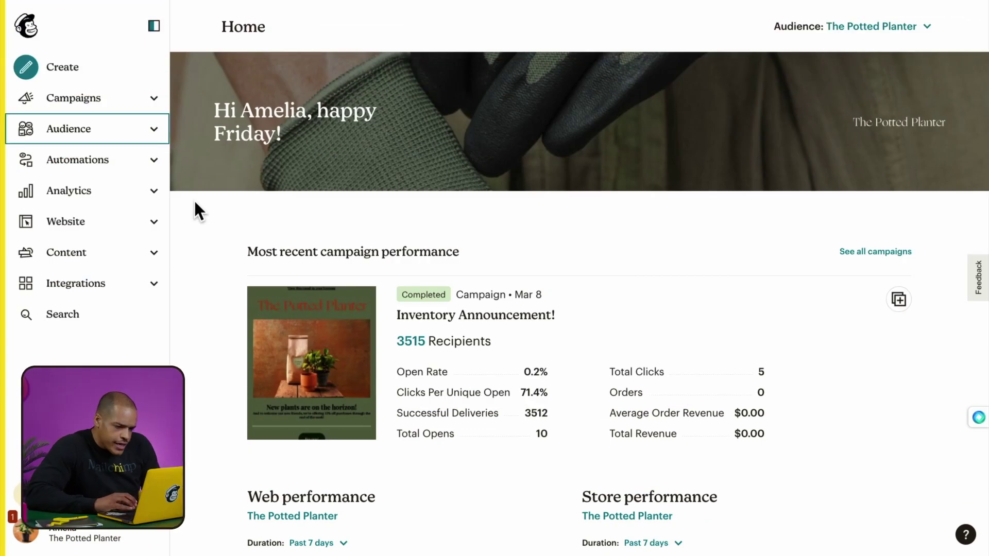
Step: Start a new landing page, name it Sign Ups, and choose The Potted Planter as its audience
click(198, 201)
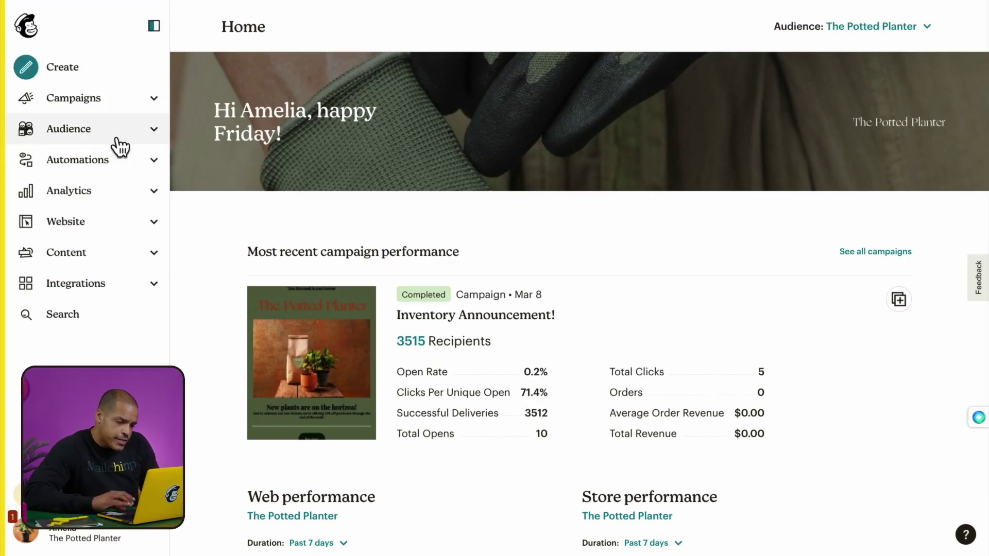
click(50, 73)
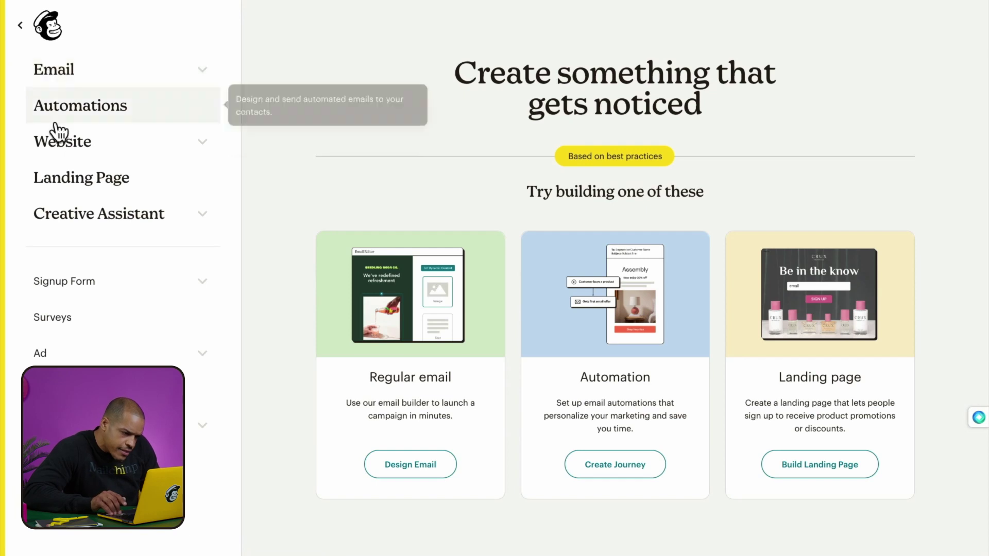
click(113, 194)
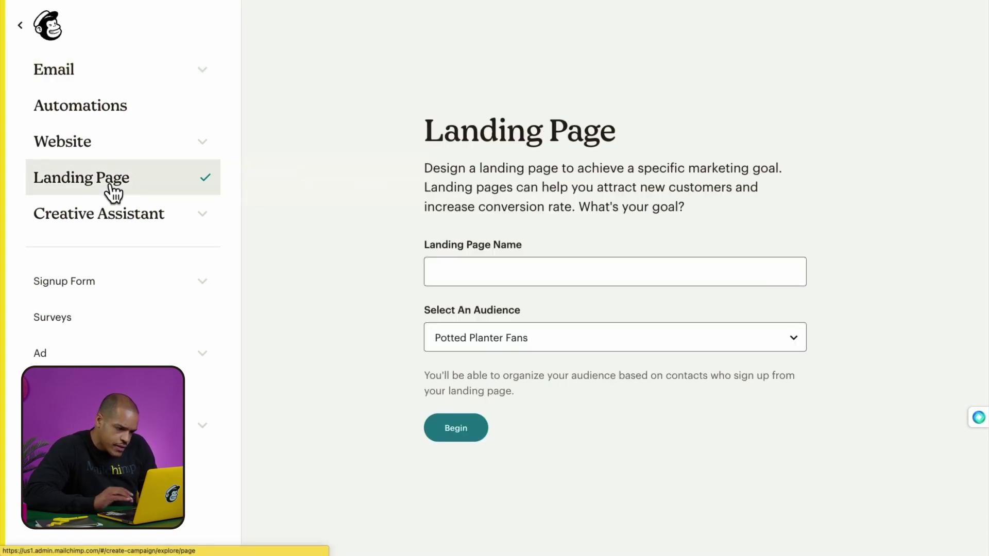
click(450, 273)
text(Sign Ups)
click(540, 338)
click(543, 387)
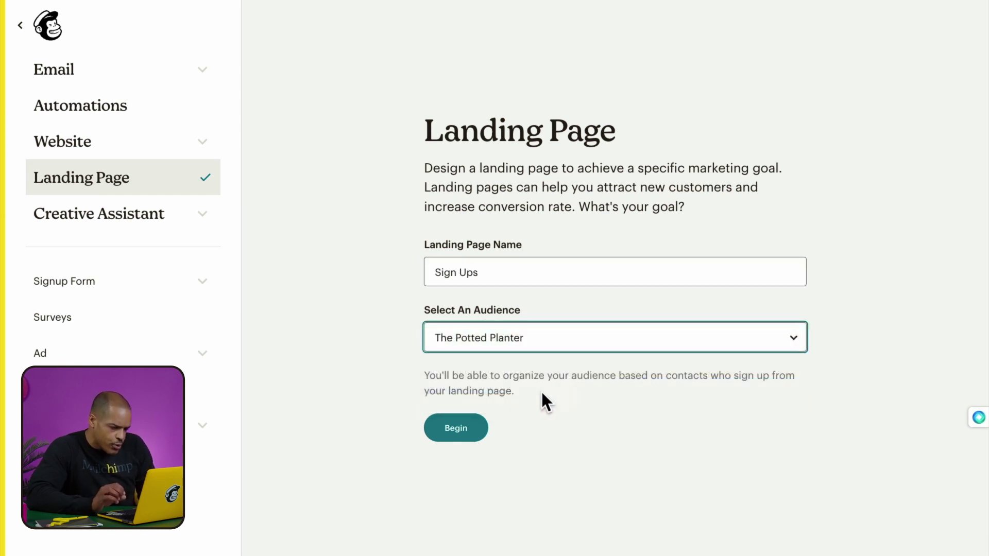
Step: Begin the Sign Ups landing page from the gray-header Promote Products template and add a Signup Form block above the product section
click(478, 435)
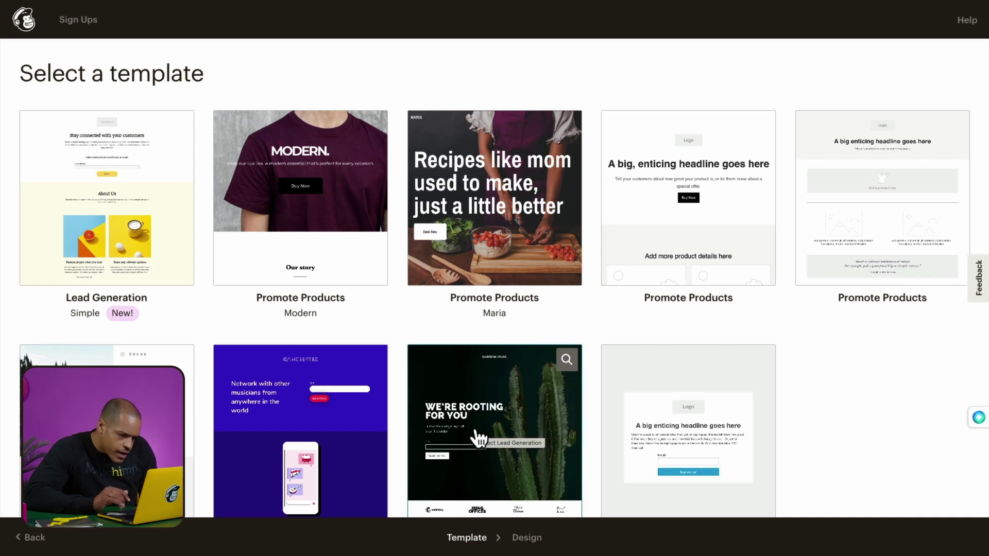
click(844, 275)
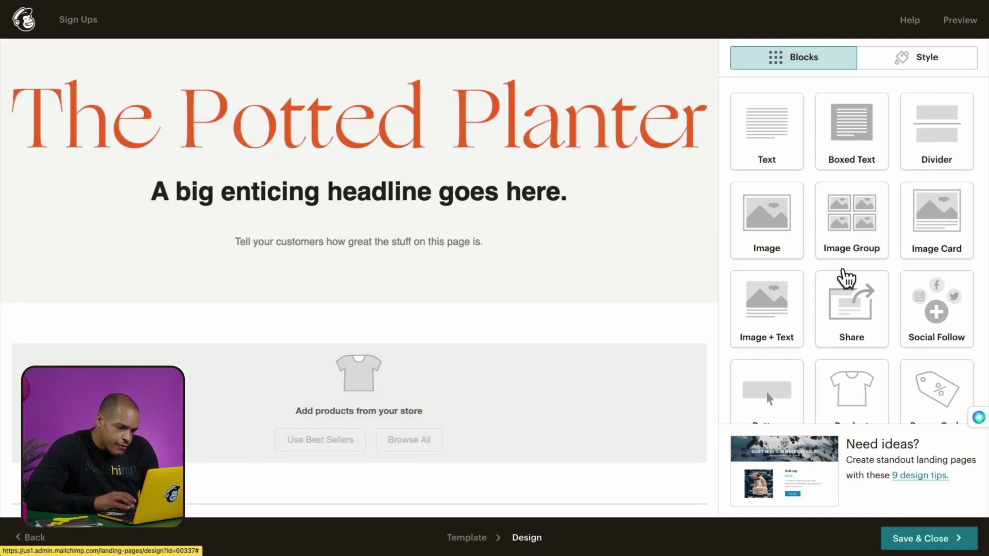
scroll(844, 278, down, 3)
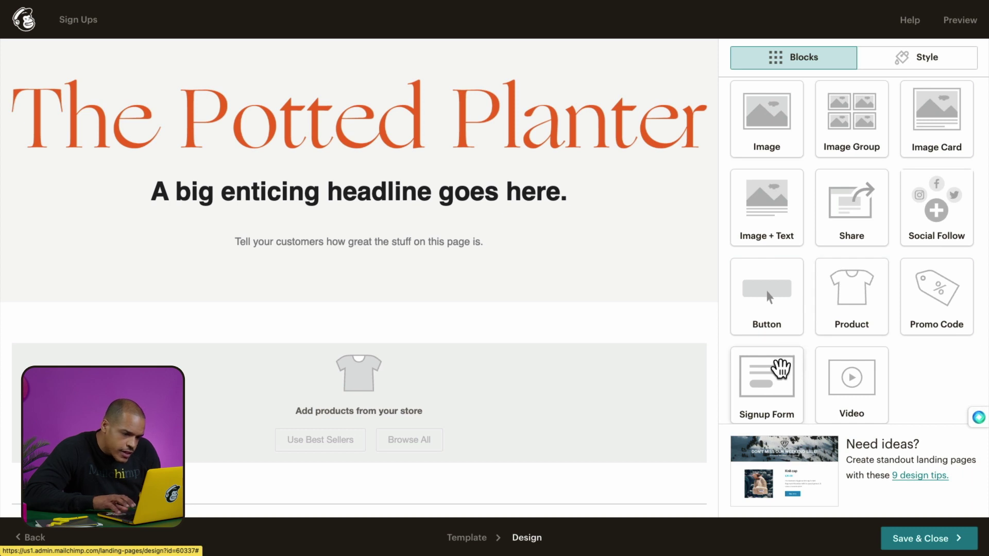
drag(777, 369, 422, 346)
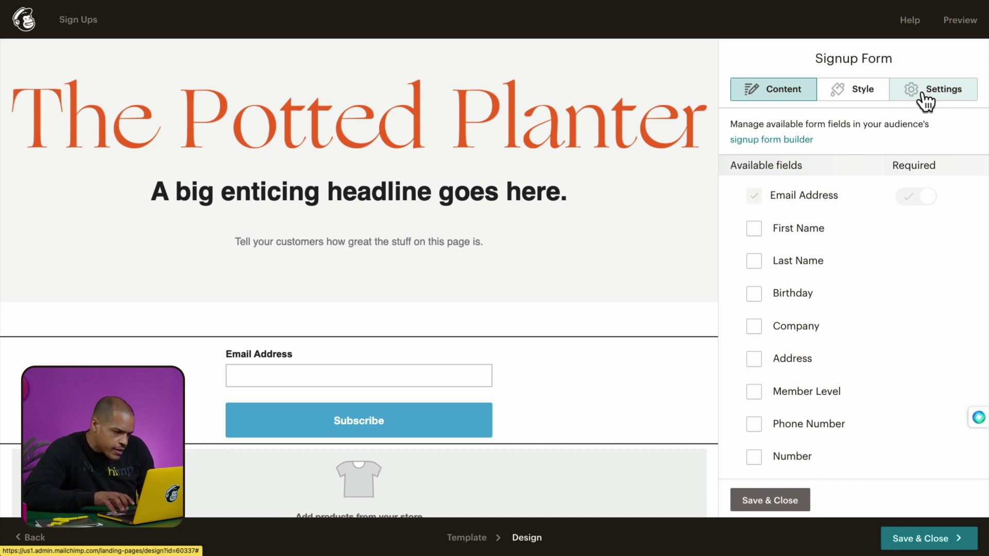
click(754, 506)
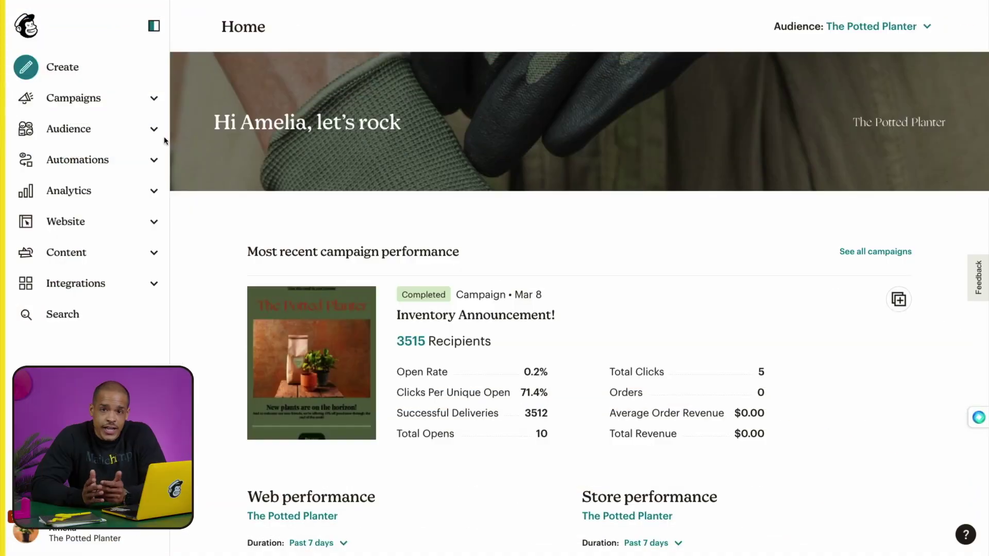
Step: Open the embedded form builder from the audience's signup forms and add the first Website field to the form
click(148, 102)
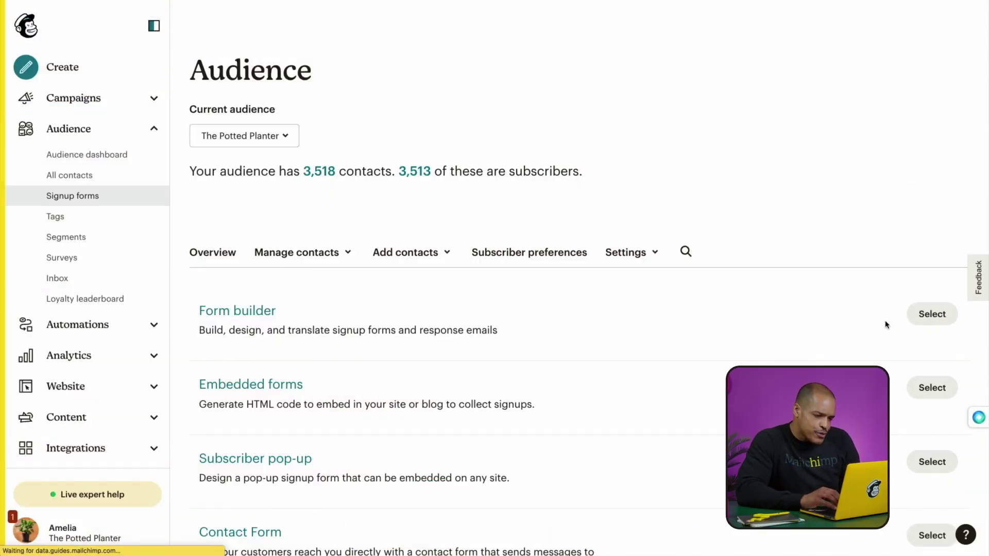
click(941, 387)
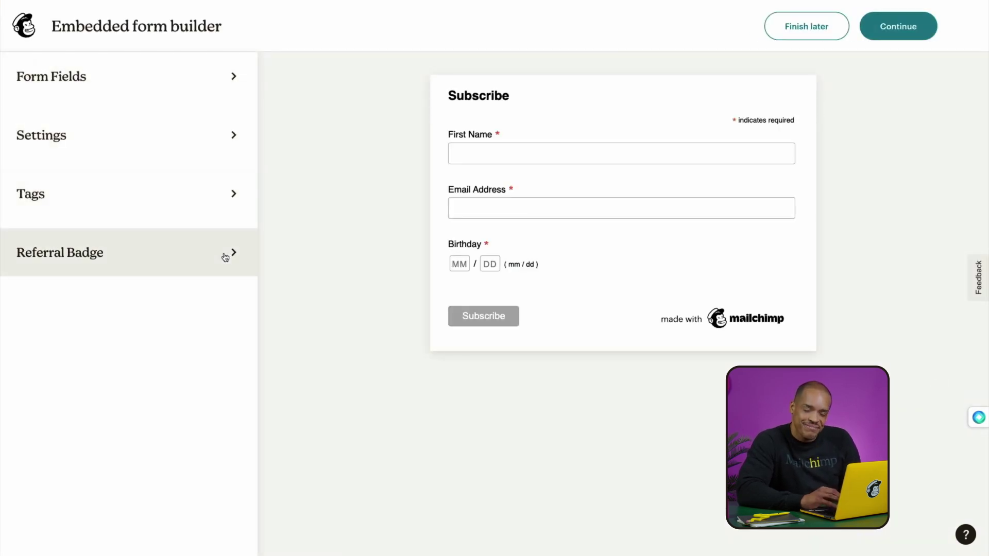
click(224, 74)
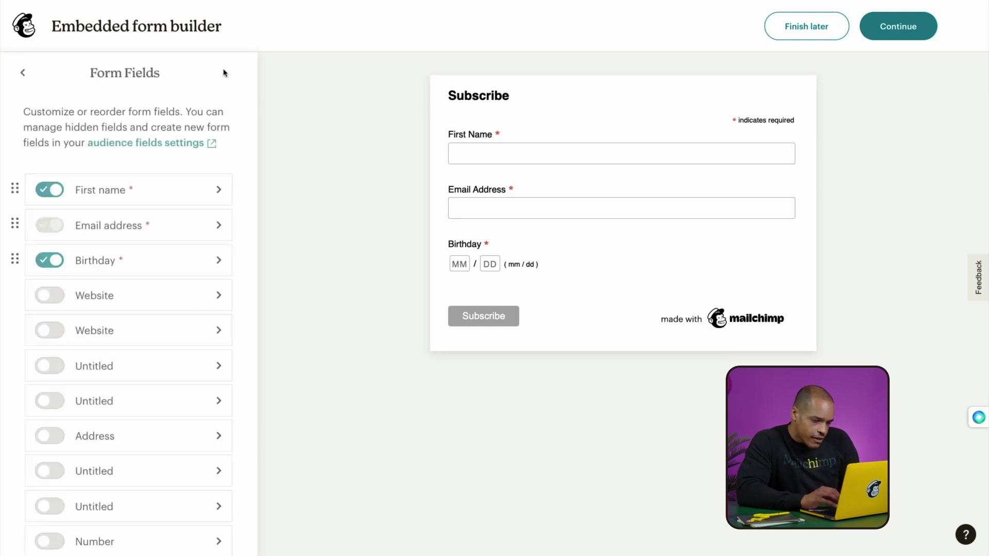
click(54, 295)
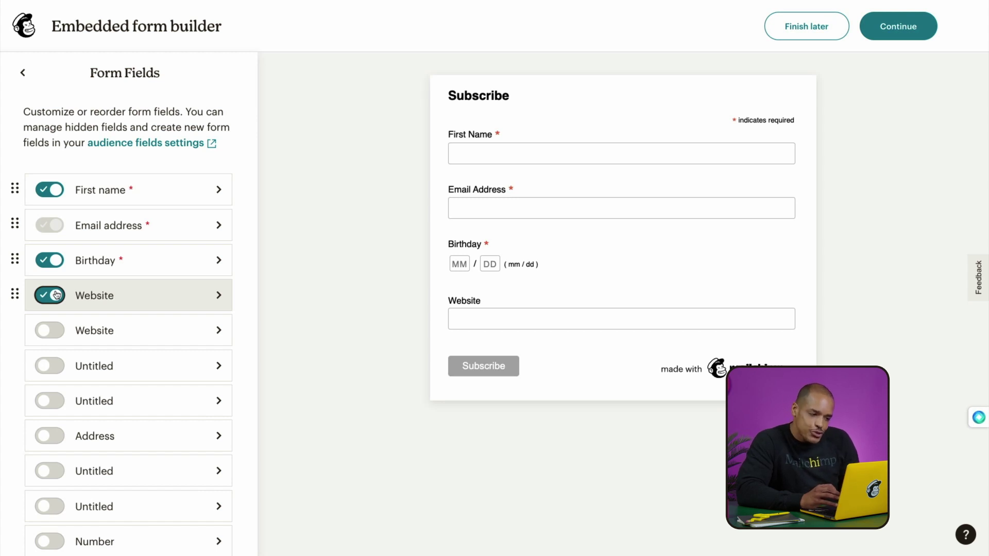
Step: Review the Website field's options, followed by the embedded form's title, width and CSS settings
click(220, 296)
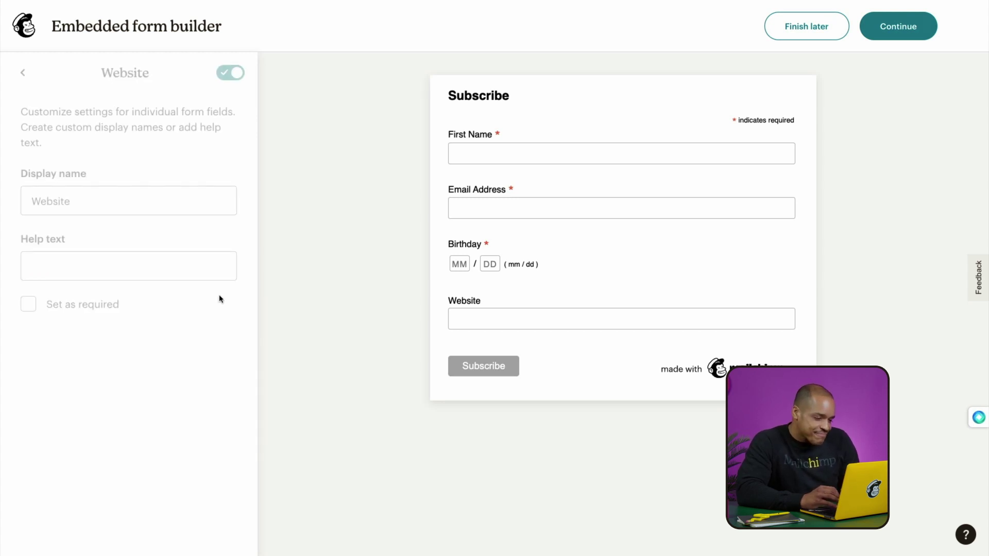
click(22, 72)
click(22, 72)
click(216, 142)
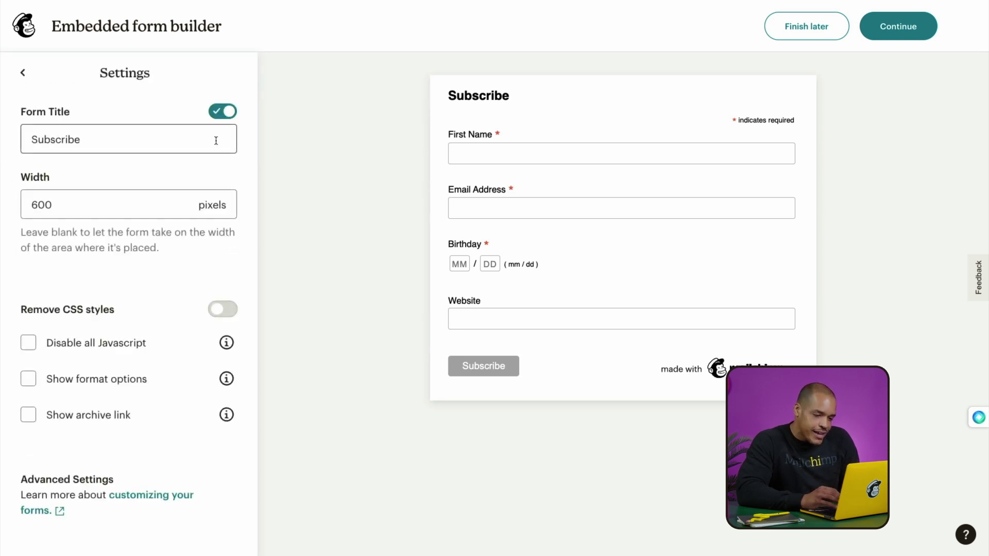
click(19, 70)
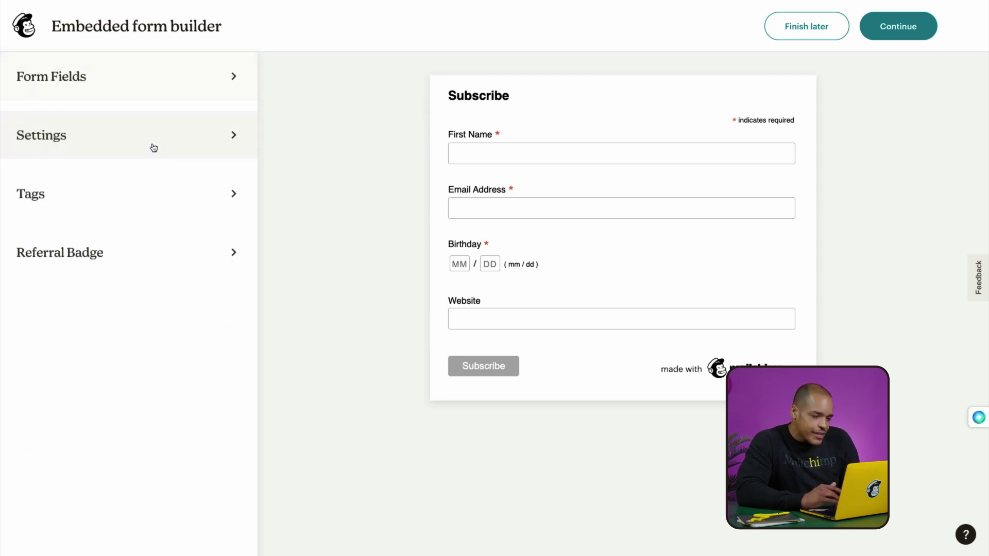
Step: Tag contacts who respond to the embedded form with the existing New Customers tag
click(209, 199)
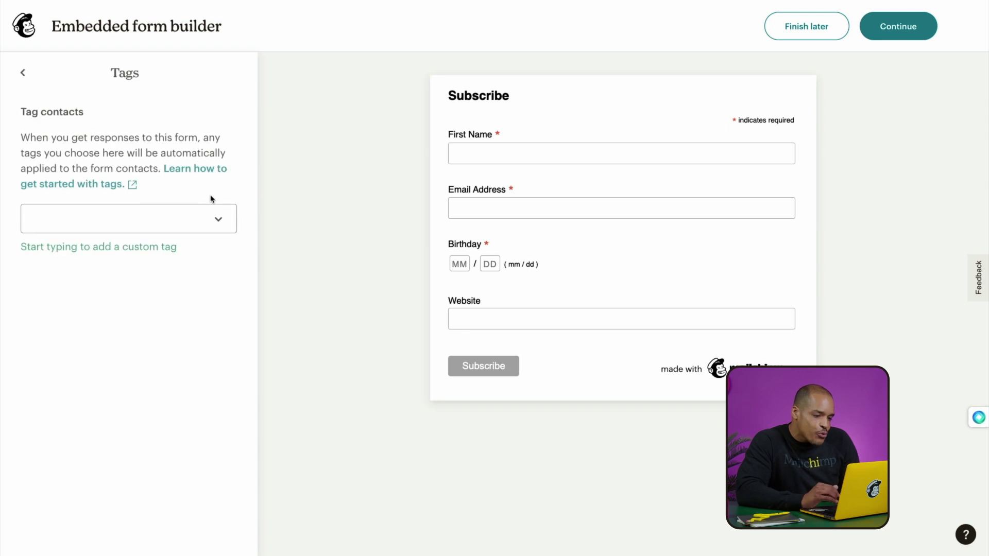
click(185, 220)
text(New Customer)
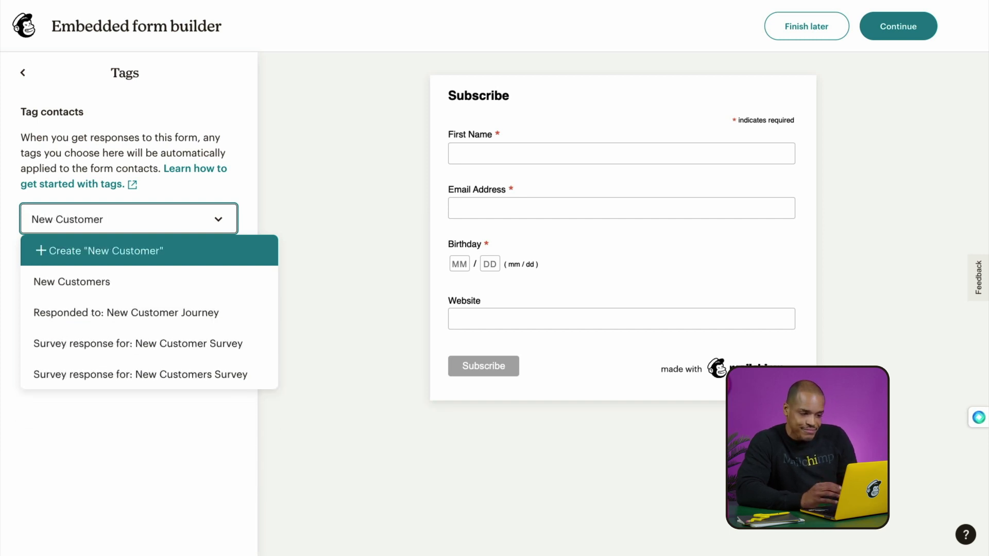
click(221, 281)
click(313, 252)
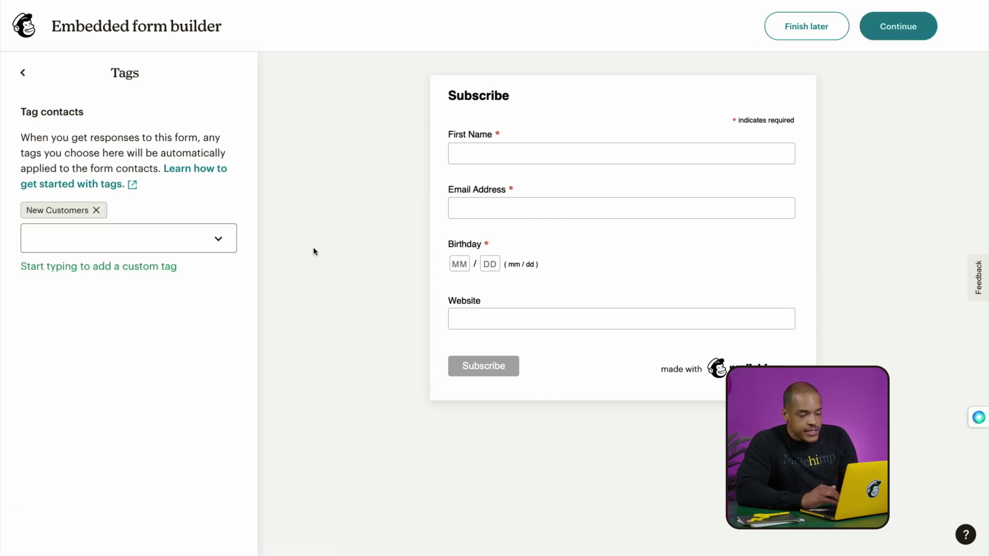
click(23, 73)
Step: Open the embedded form's referral badge settings and switch the badge off and on again
click(198, 267)
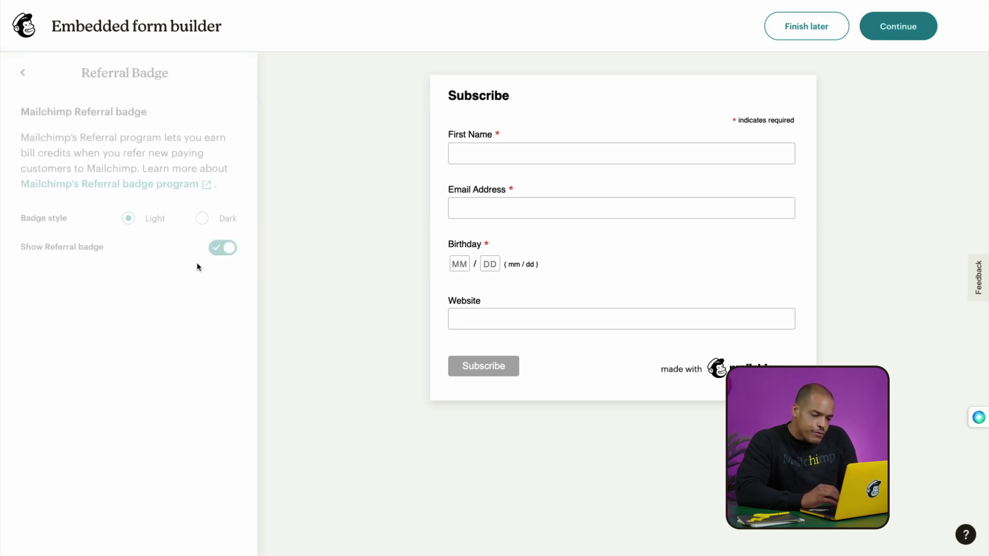
click(231, 251)
click(229, 252)
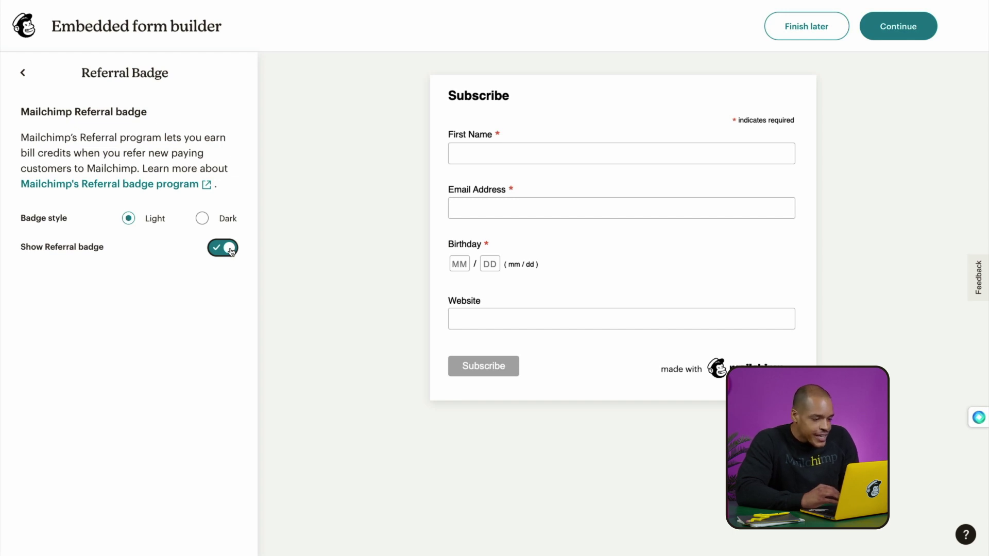
Step: Generate the embedded form code and copy it for the website
click(897, 27)
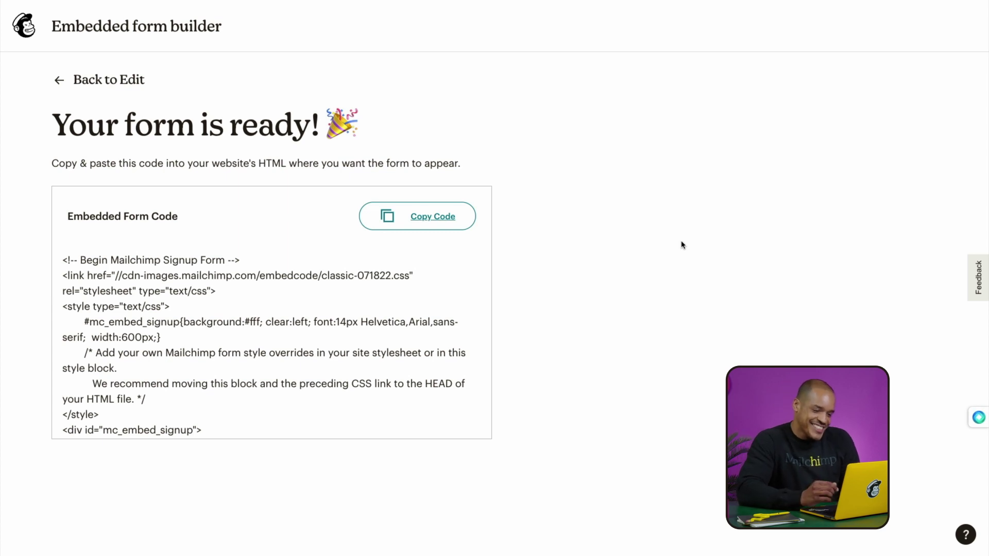
click(448, 219)
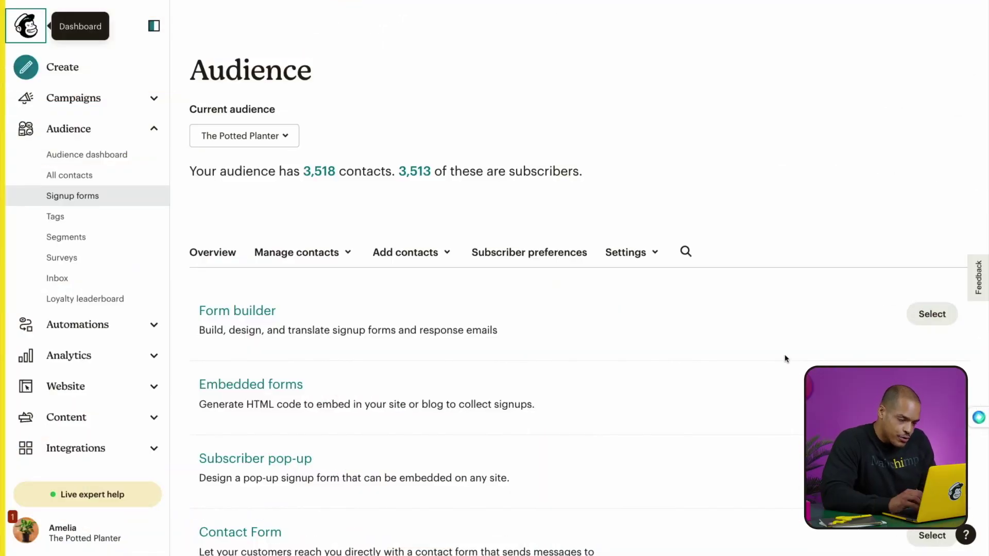
Step: Open the subscriber pop-up builder from the signup forms list and enable the pop-up on Potted Planter Store as well
scroll(786, 359, down, 1)
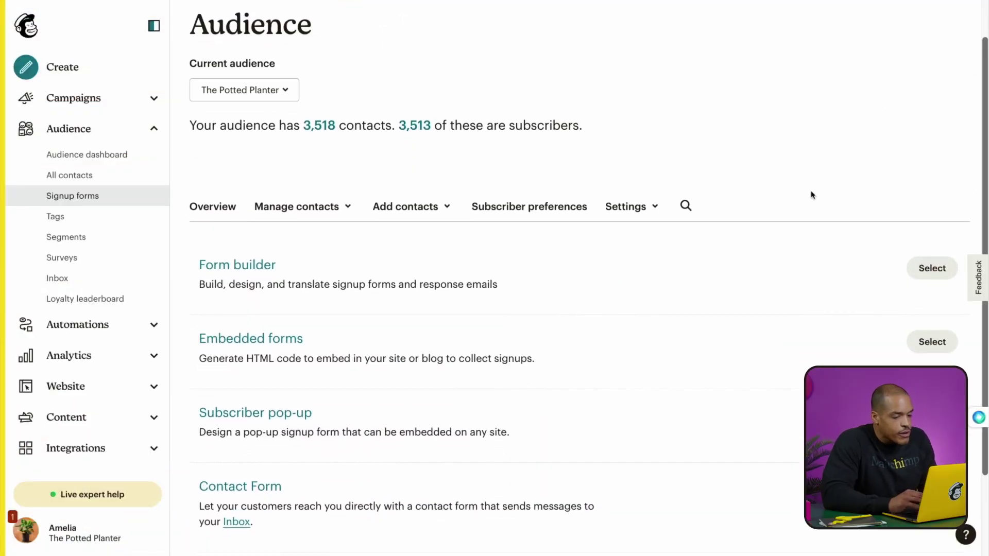
scroll(814, 201, down, 2)
click(937, 337)
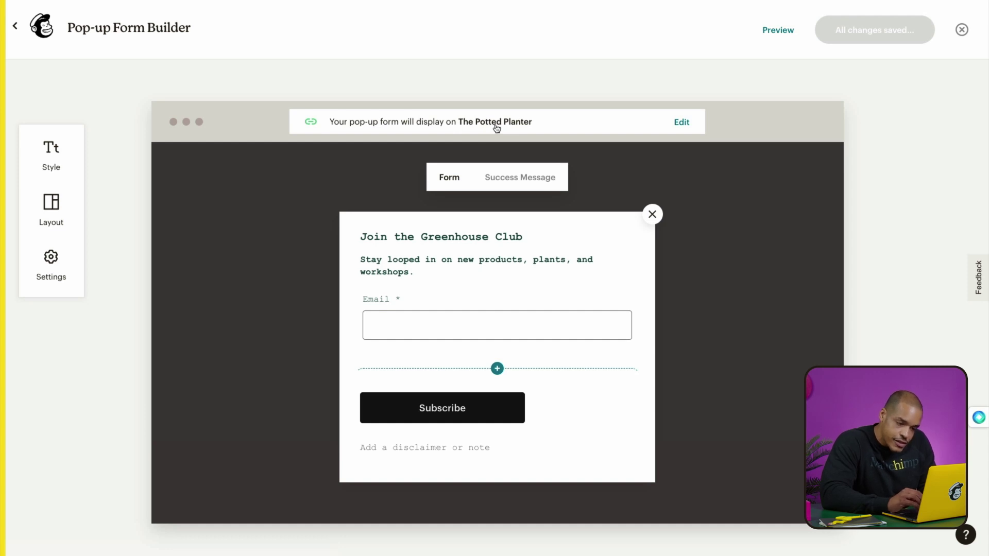
click(682, 122)
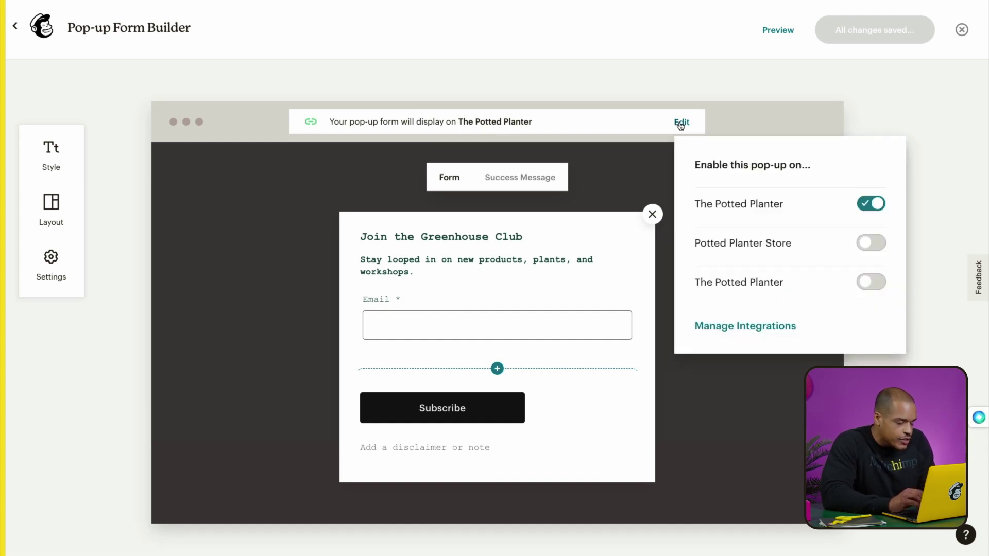
click(869, 248)
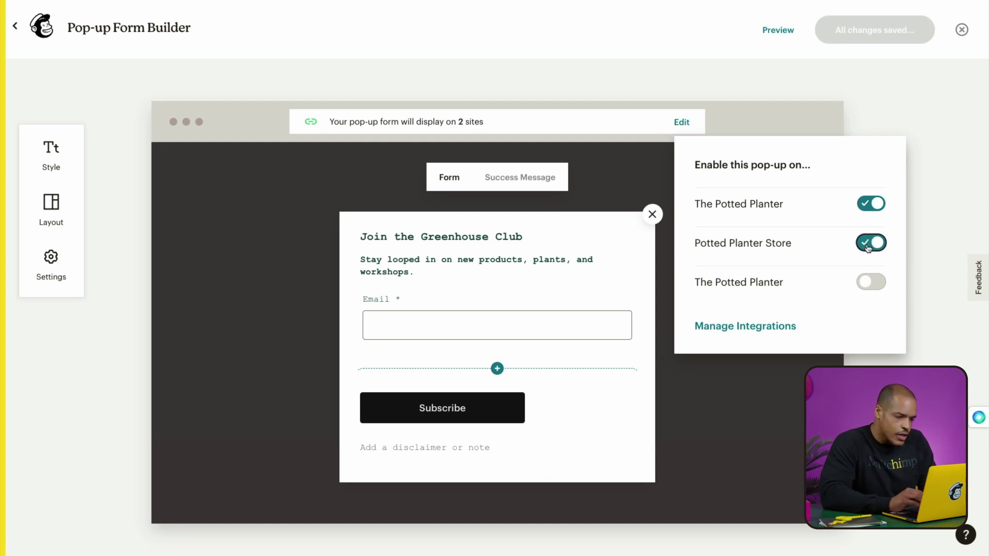
click(922, 249)
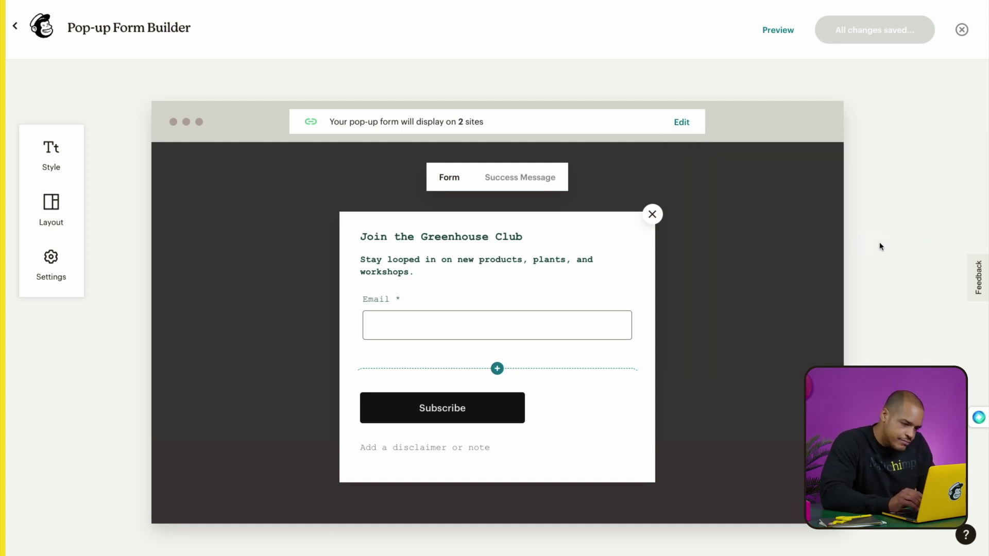
Step: Set the pop-up form's heading color to the orange swatch, hex F5A623
click(57, 157)
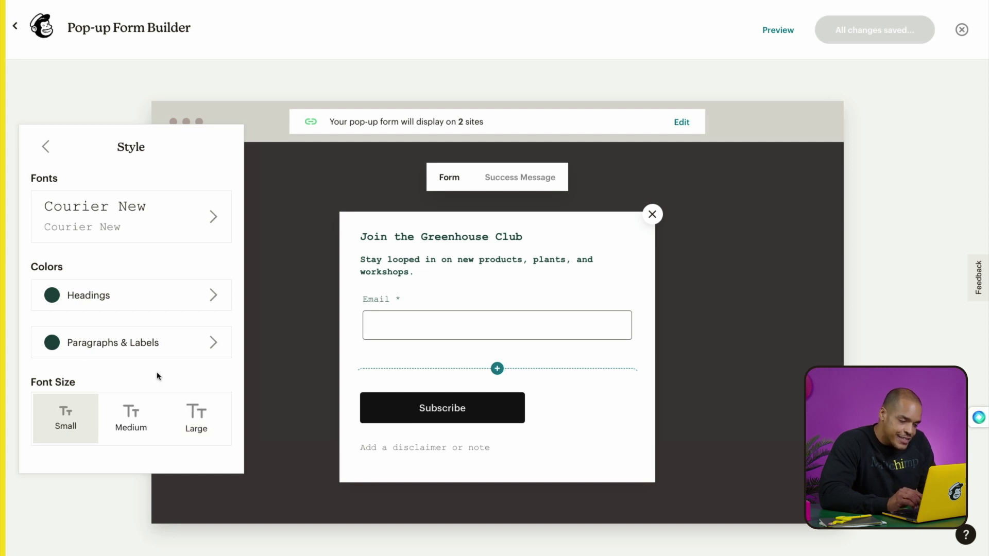
click(131, 304)
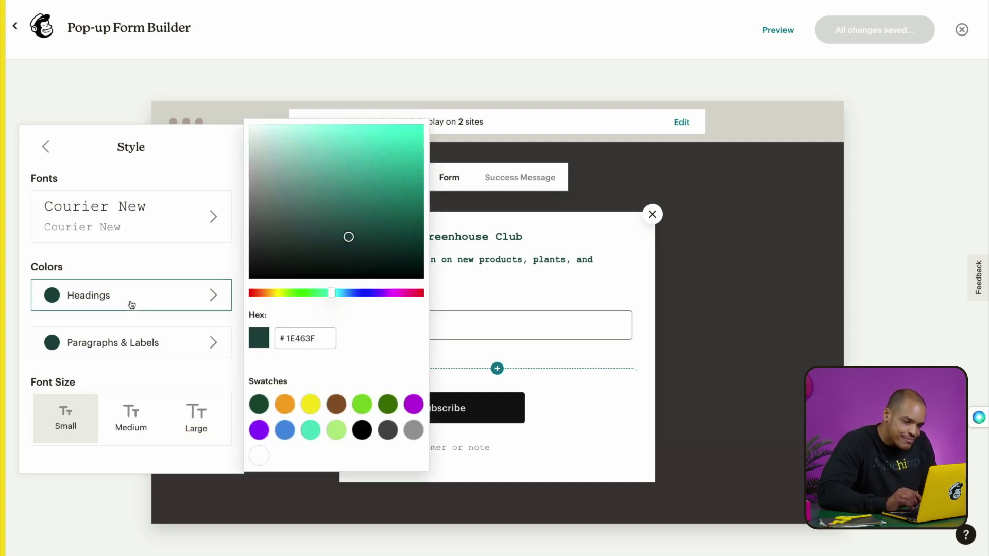
mouse_move(349, 237)
mouse_down()
mouse_move(364, 210)
mouse_move(353, 218)
mouse_up()
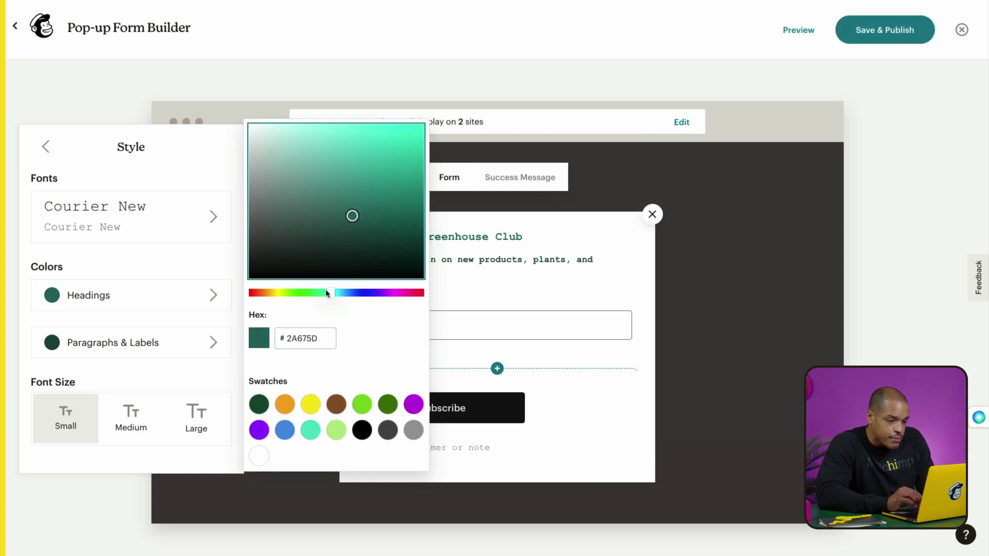
drag(352, 217, 376, 228)
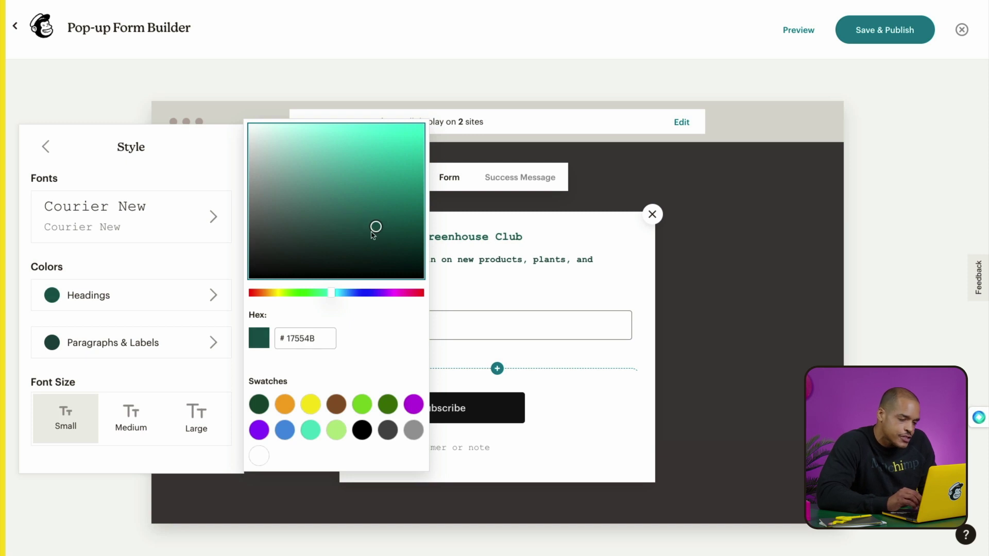
mouse_move(333, 294)
mouse_down()
mouse_move(353, 294)
mouse_move(338, 294)
mouse_up()
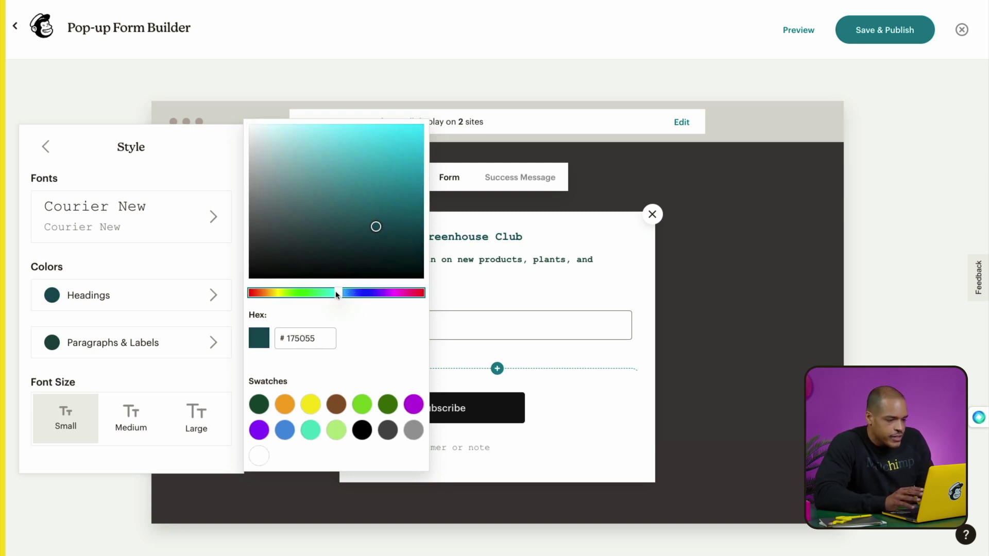
click(285, 405)
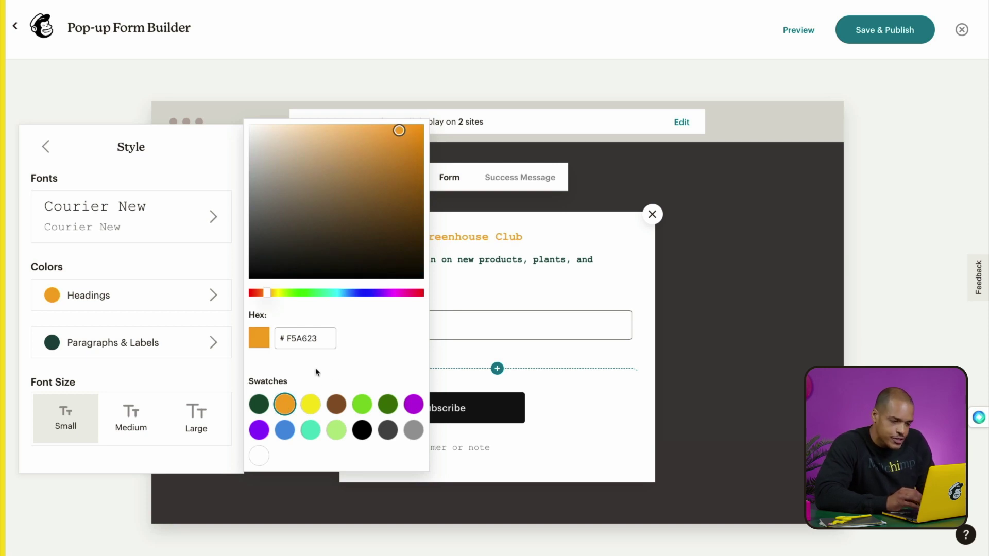
click(45, 147)
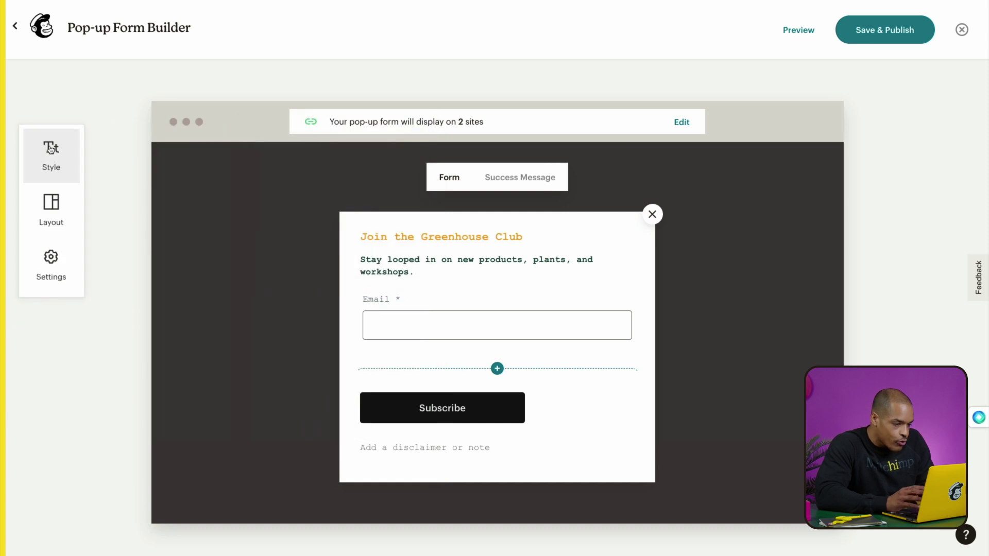
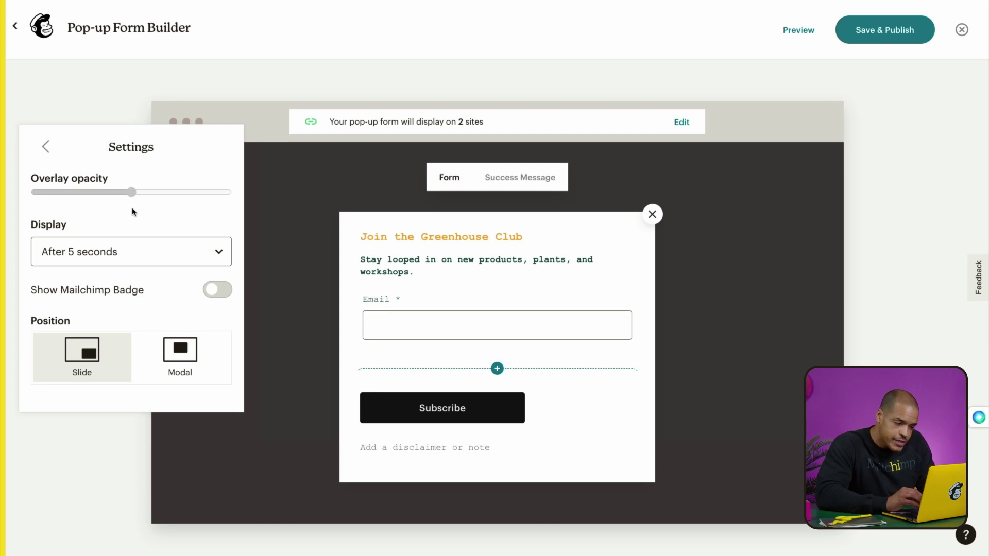
Step: Review the pop-up's overlay opacity setting and the available display timing options
drag(133, 193, 142, 214)
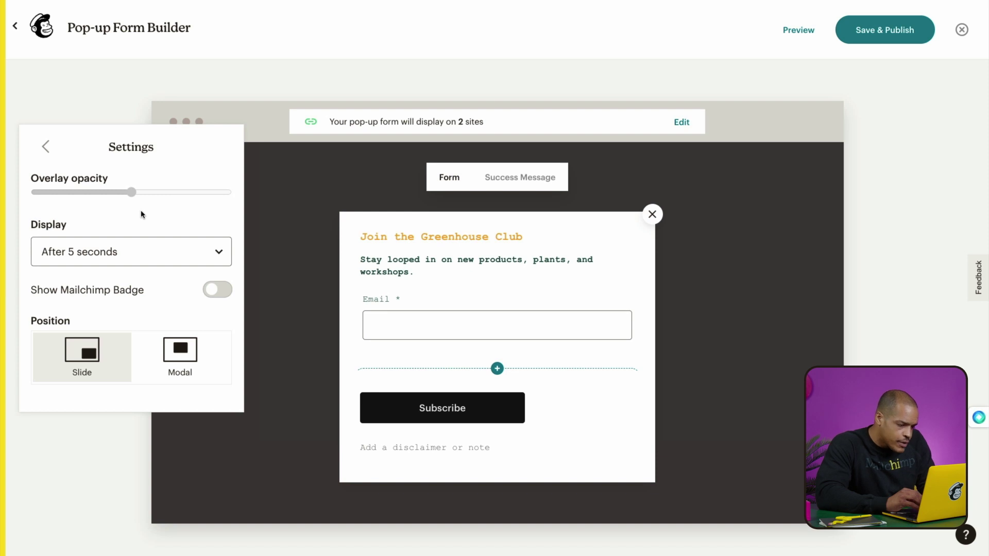
click(160, 250)
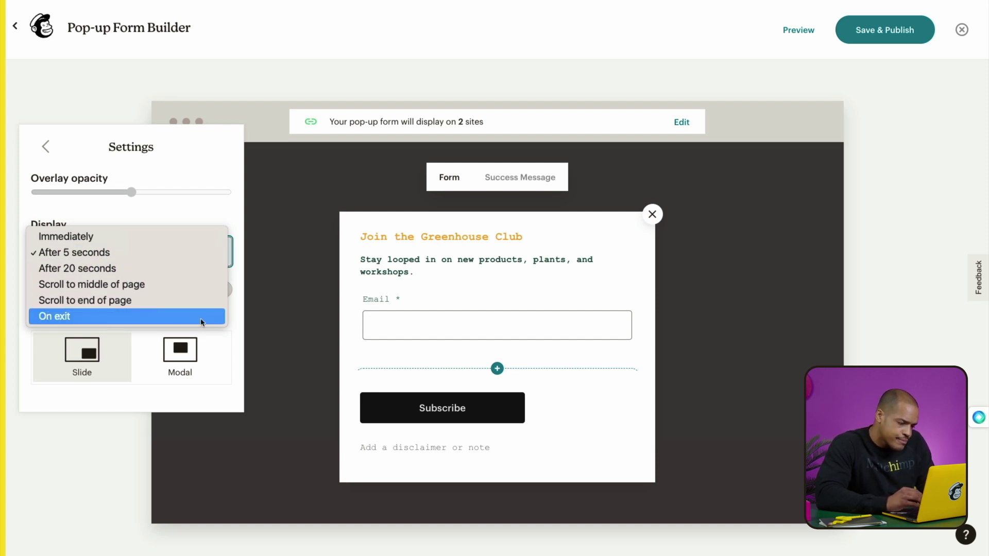
click(233, 330)
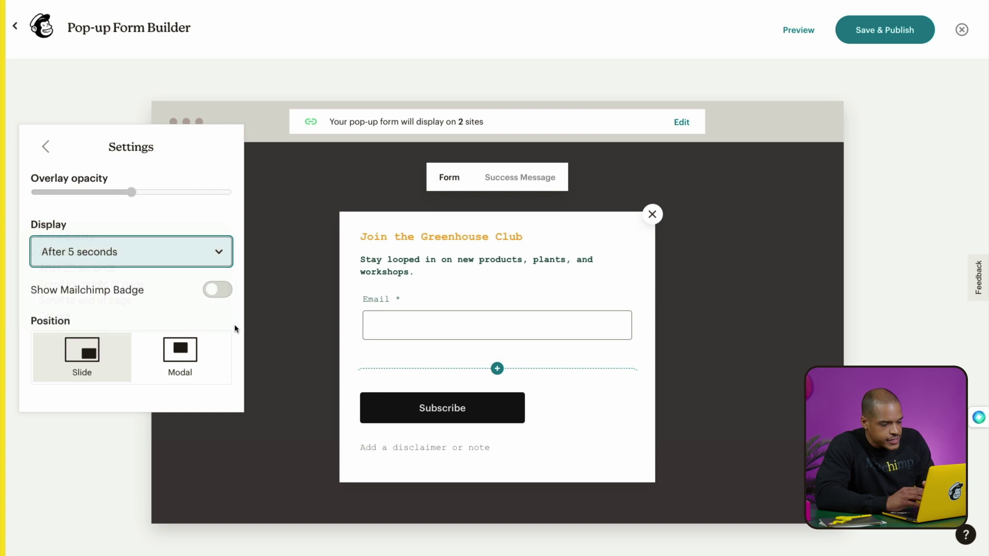
Step: Raise the pop-up's overlay opacity slightly above the midpoint, try the Modal position and return the position to Slide
click(200, 349)
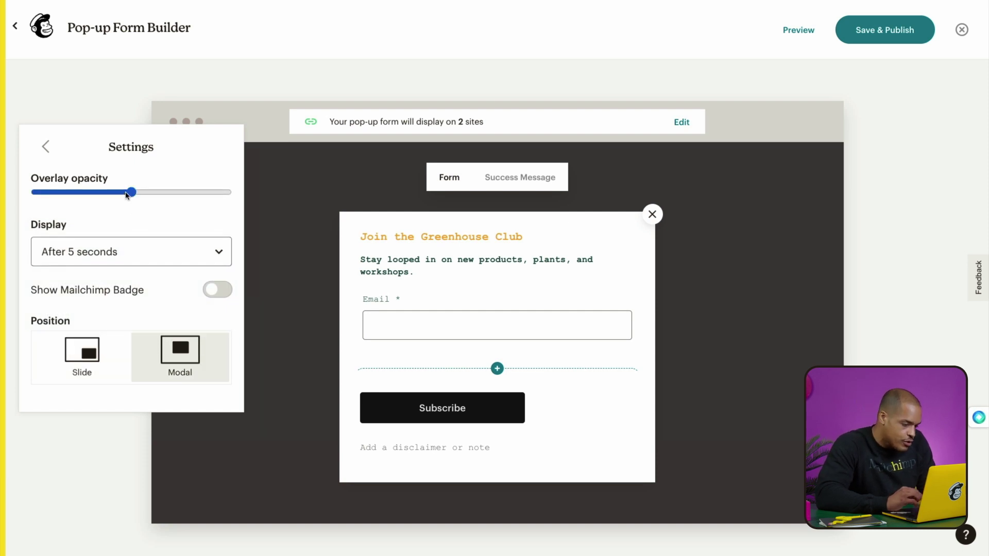
drag(131, 192, 154, 192)
click(109, 341)
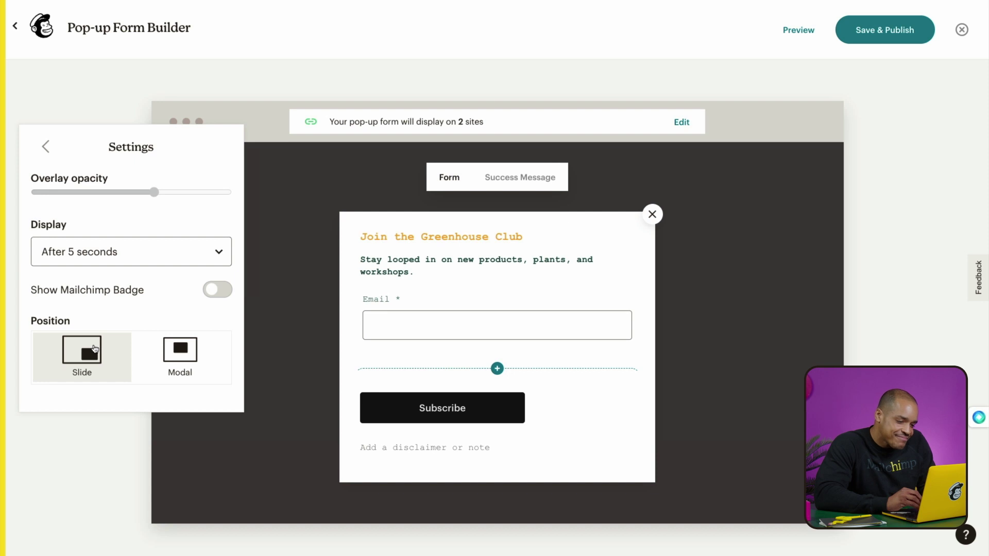
click(44, 147)
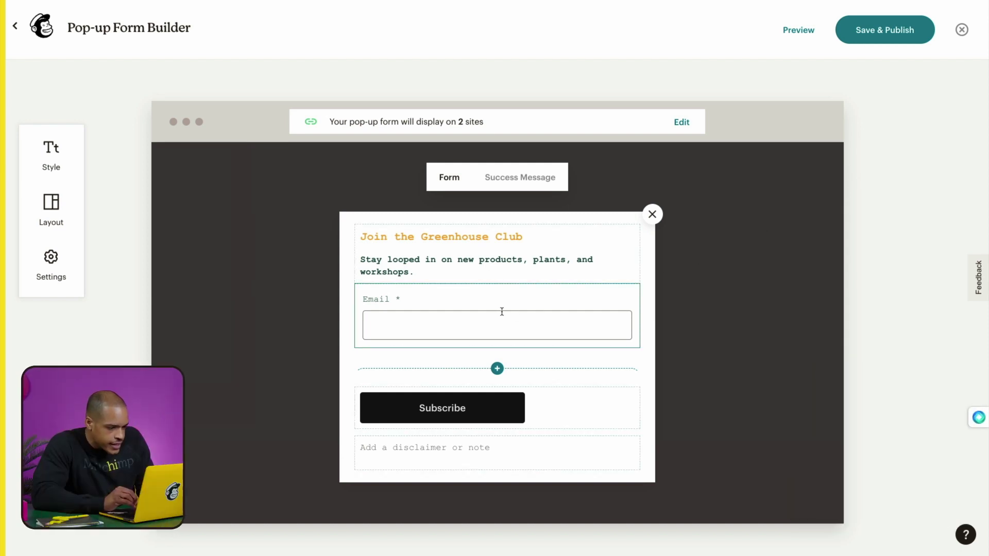
Step: Change the label of the pop-up form's email field to "Your Email"
click(381, 303)
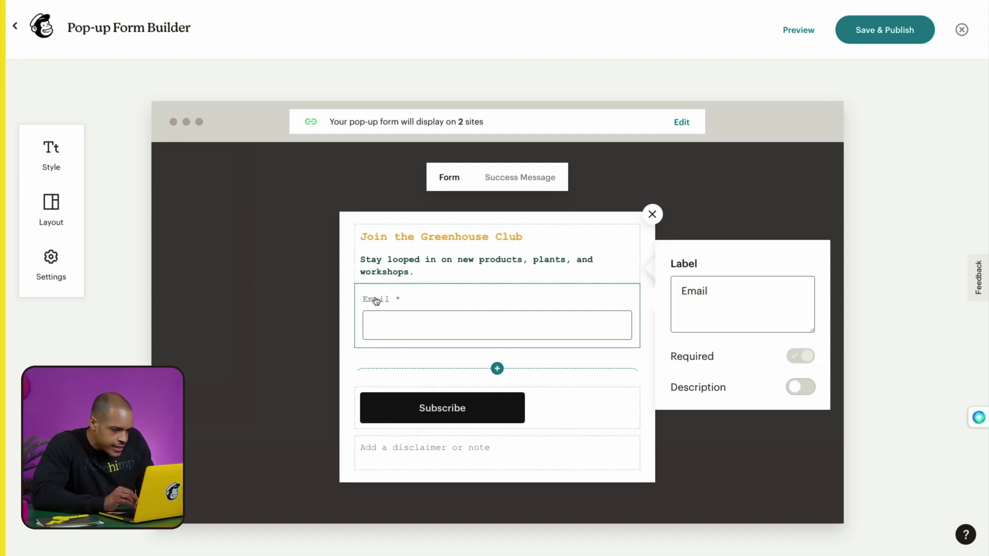
click(739, 287)
key(ctrl+a)
text(Your )
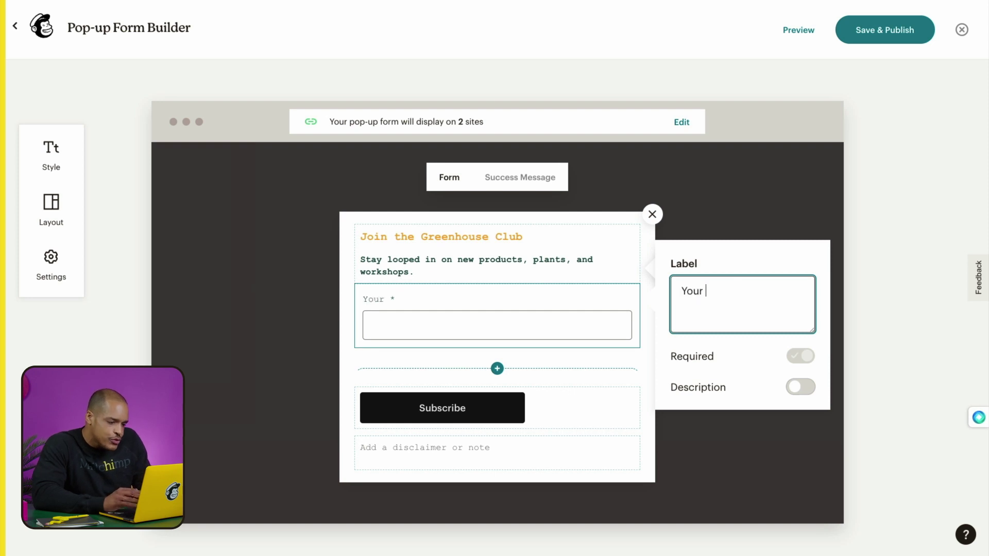
text(Email)
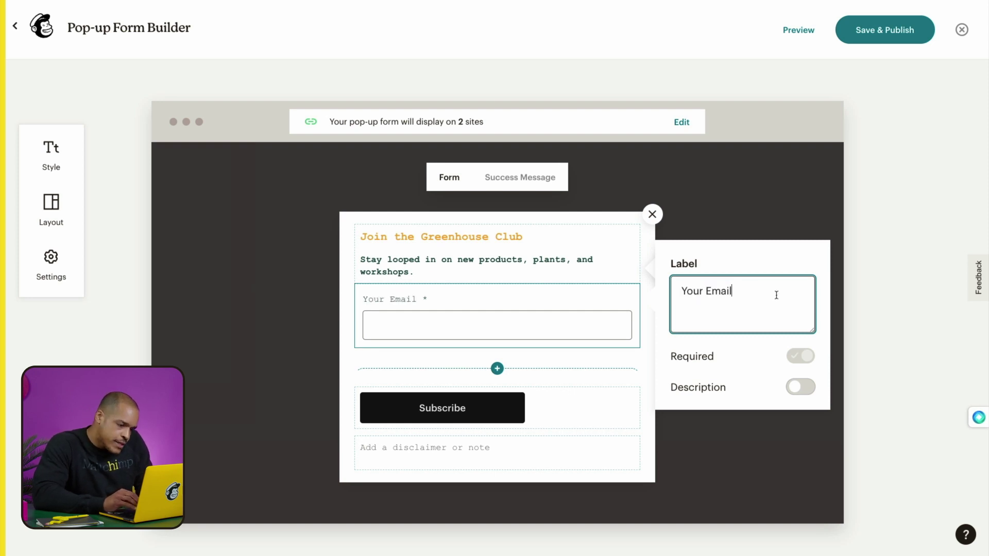
click(865, 304)
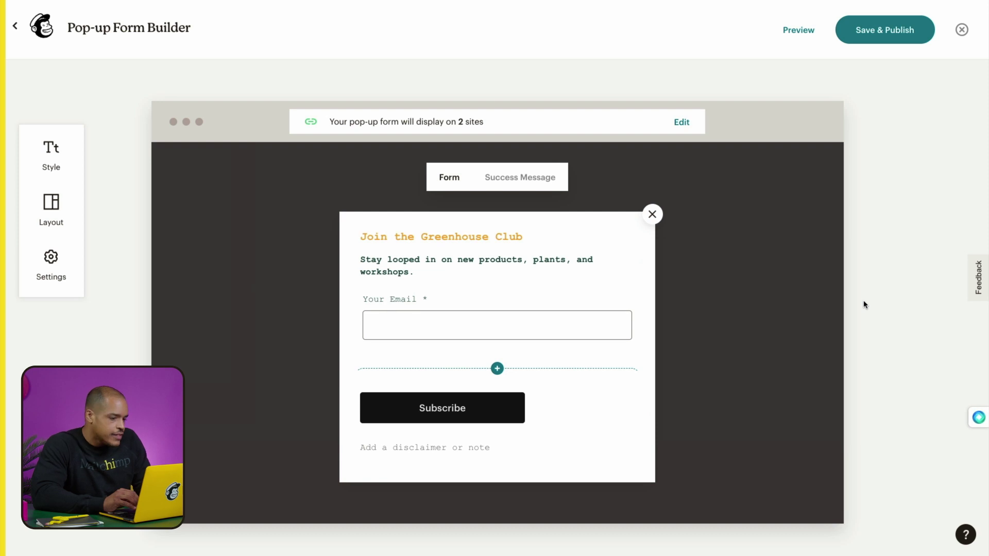
Step: Add a required First Name field to the pop-up form and place it above the email field
click(497, 368)
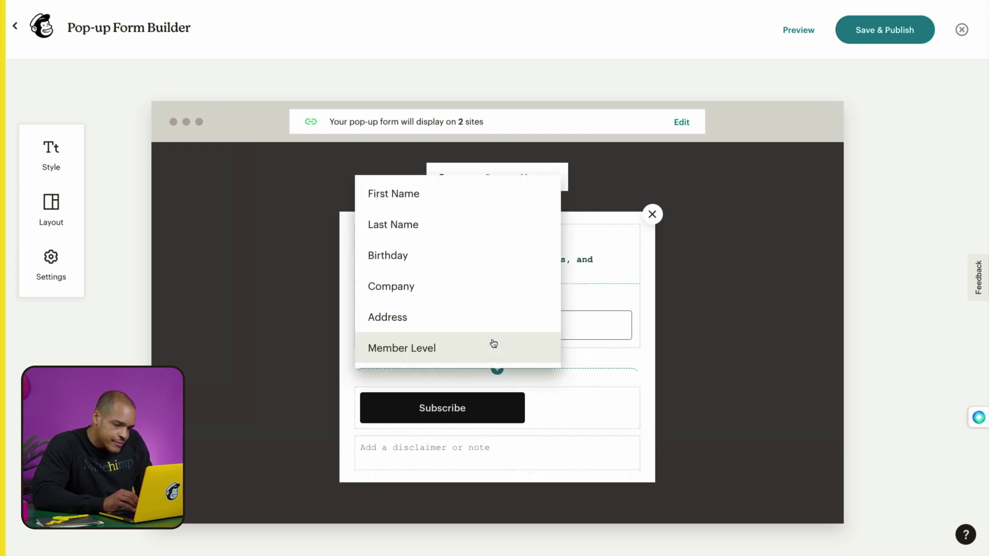
click(482, 202)
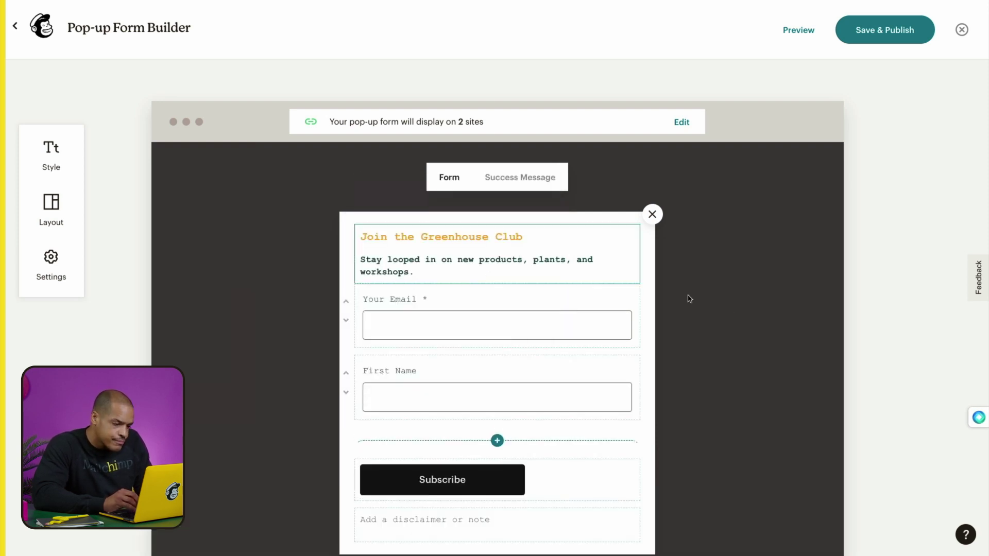
scroll(733, 316, down, 2)
click(551, 315)
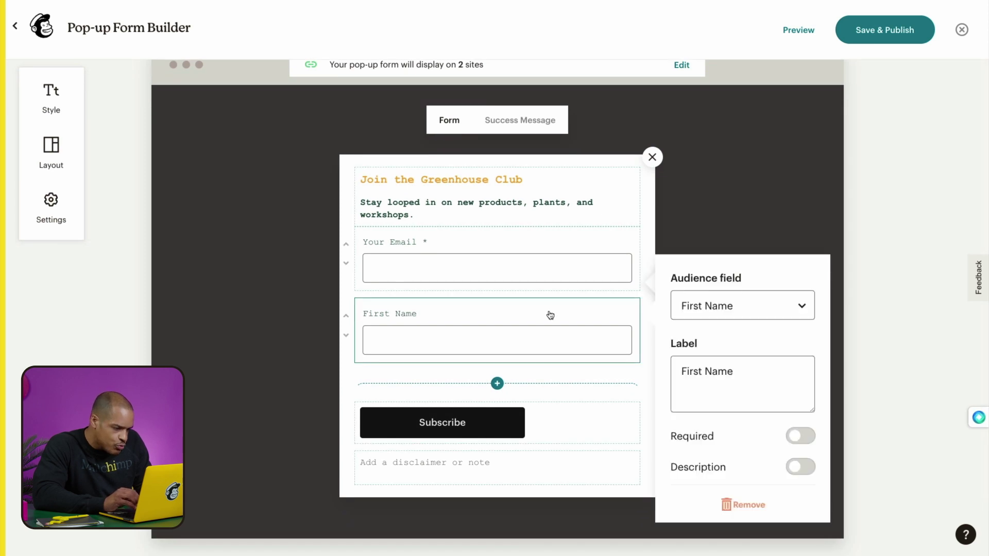
click(798, 436)
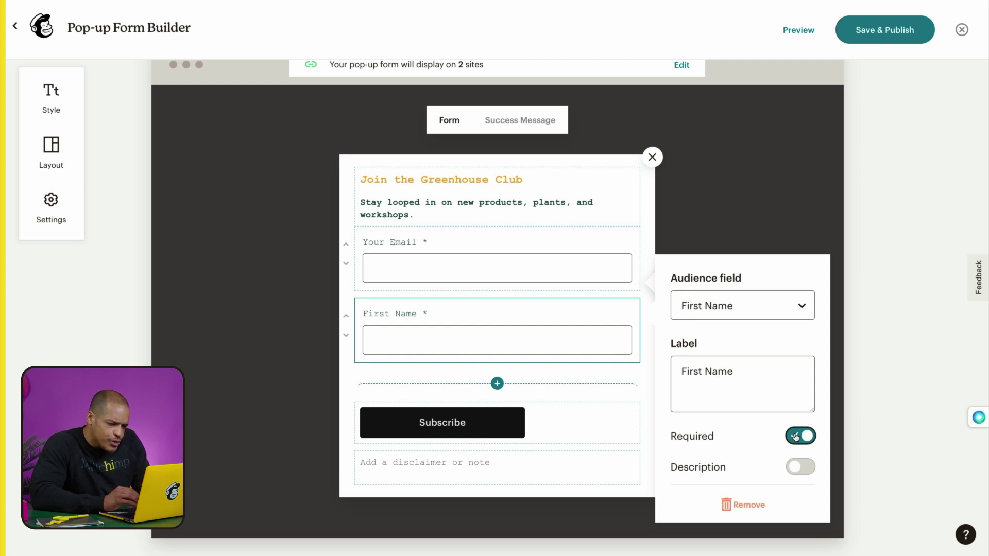
click(865, 419)
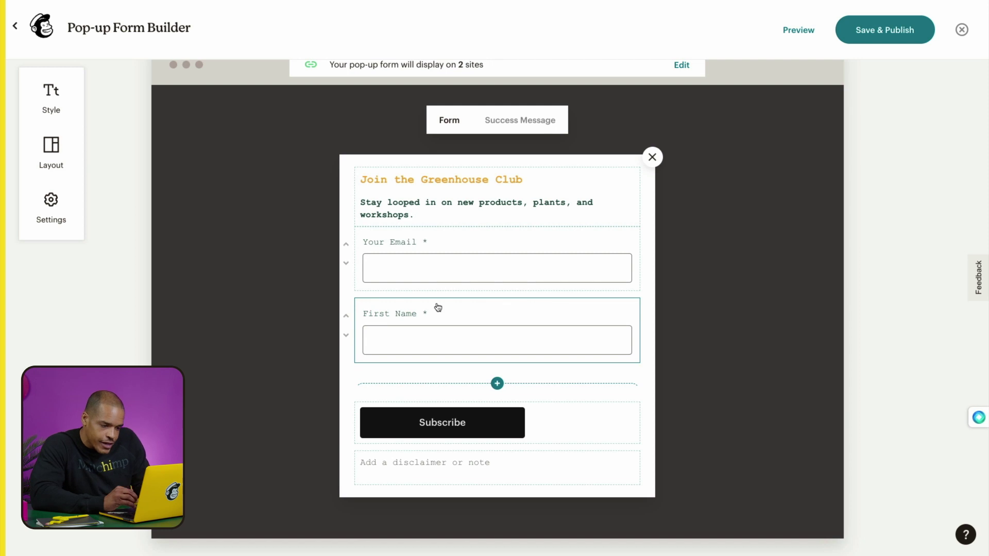
click(346, 316)
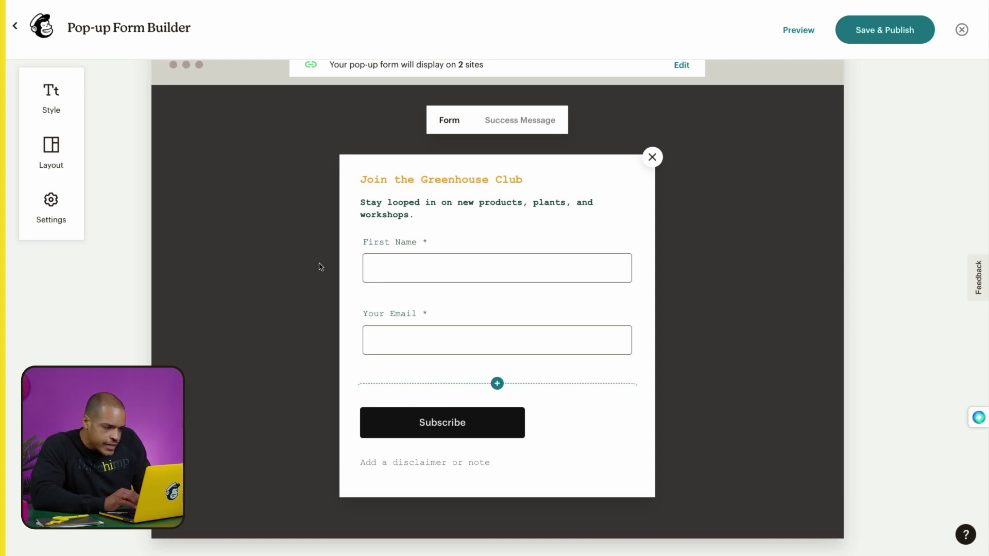
Step: Check the Subscribe button's formatting options and add the disclaimer text "Terms & Conditions" below the button
click(513, 429)
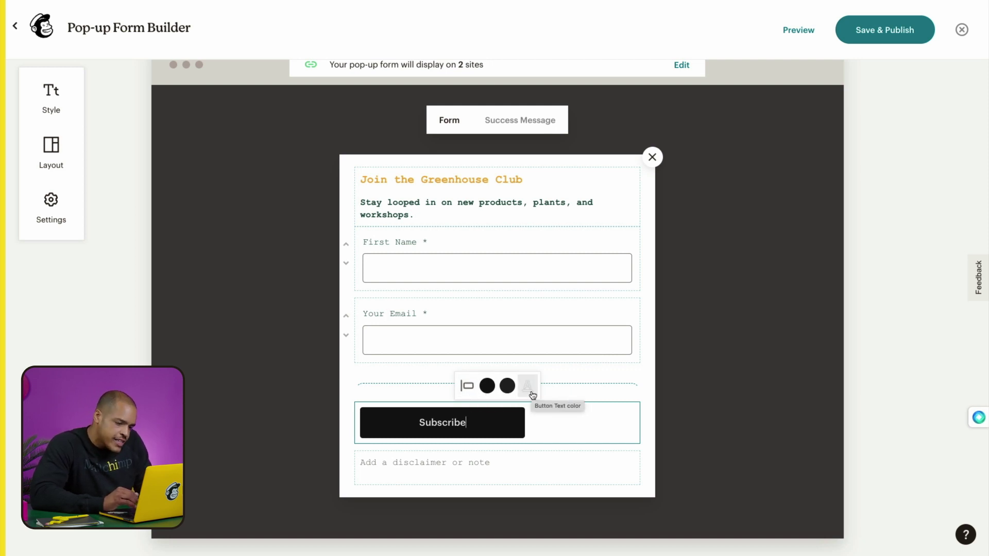
click(514, 464)
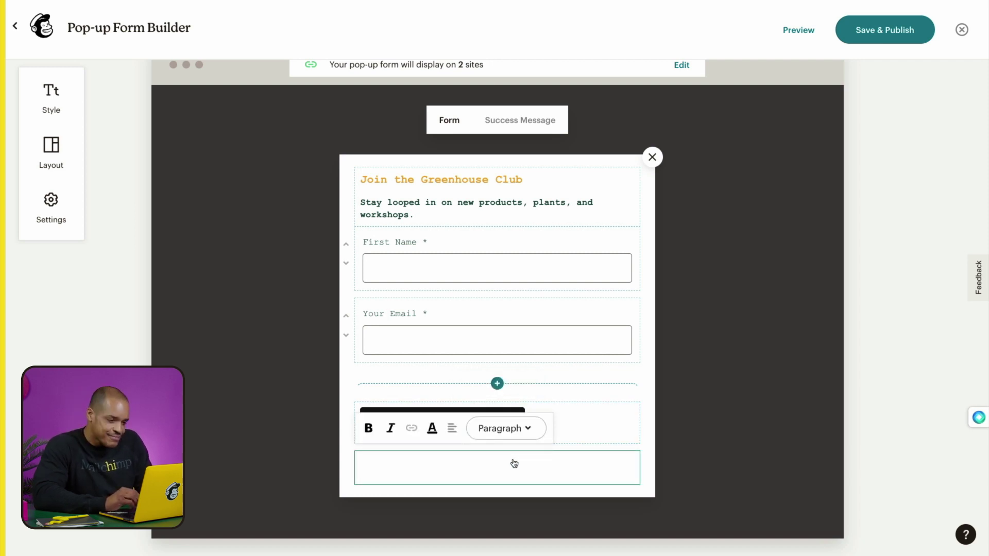
click(703, 473)
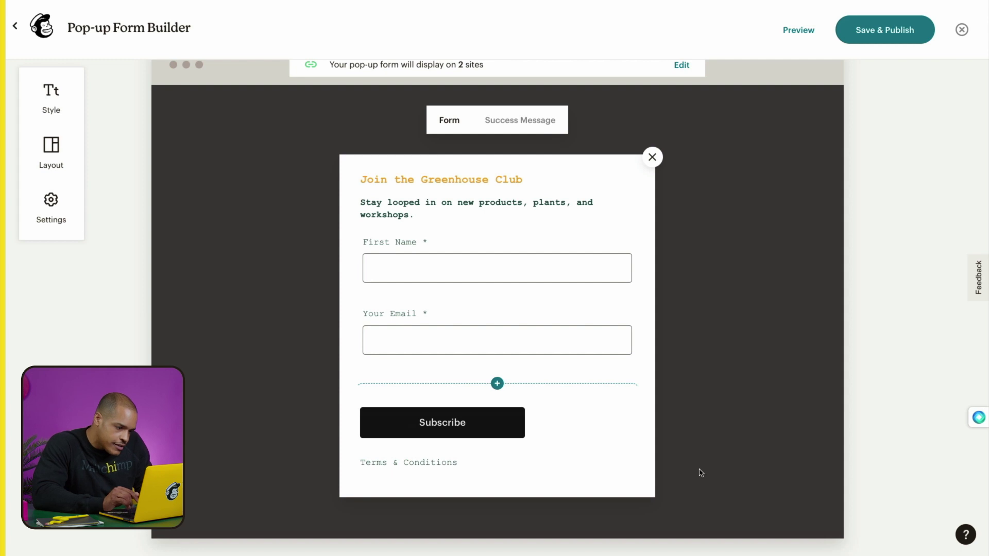
Step: Review the pop-up's success message and preview the form in desktop and mobile views
click(538, 125)
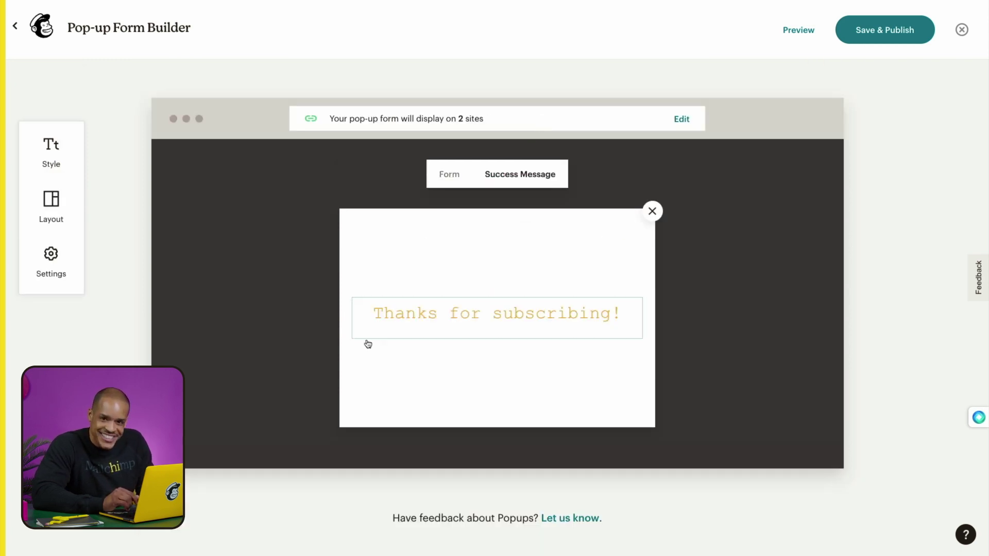
click(610, 341)
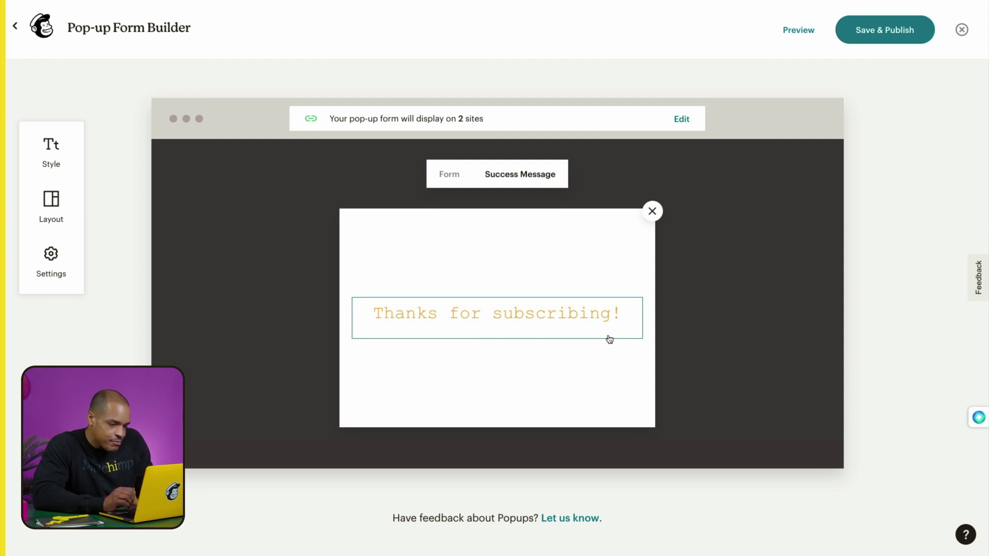
click(802, 30)
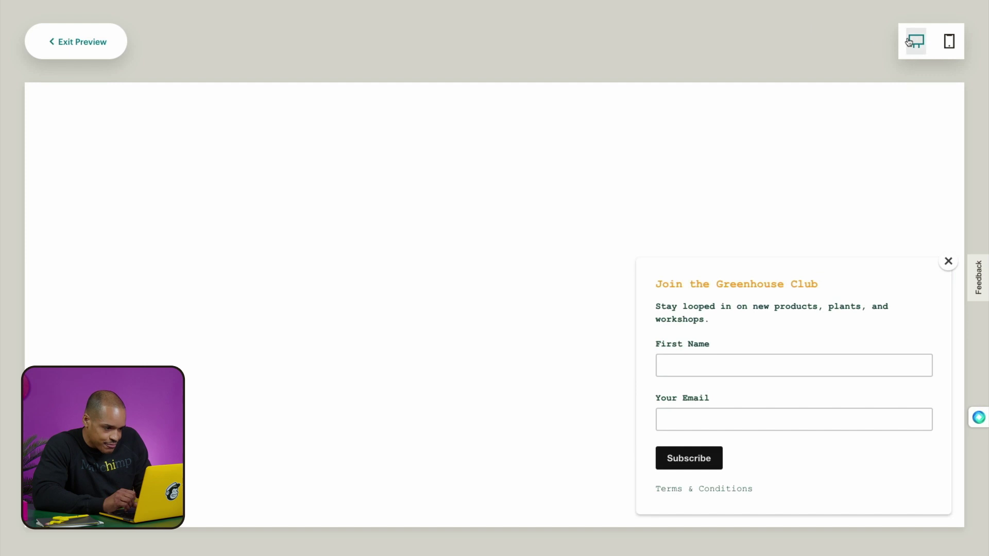
click(949, 50)
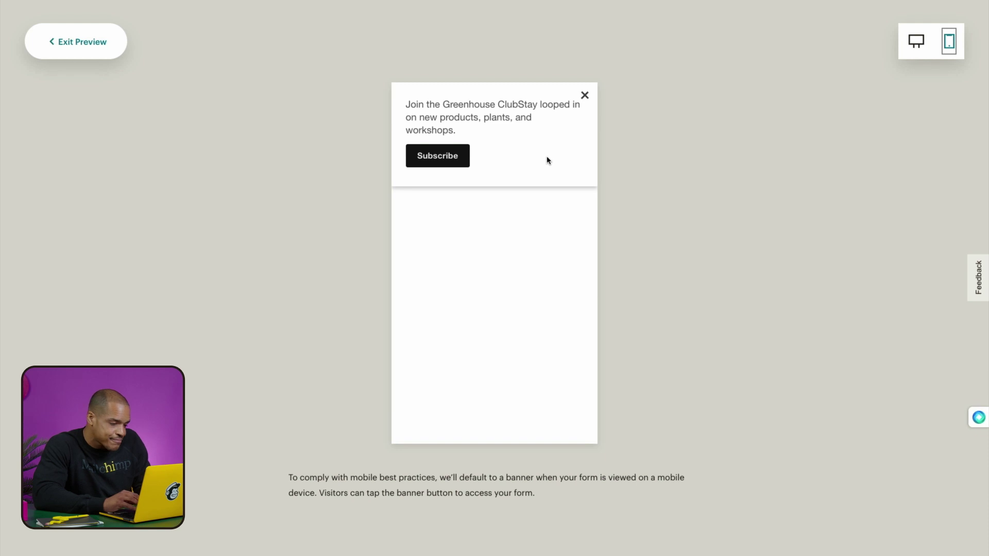
click(78, 43)
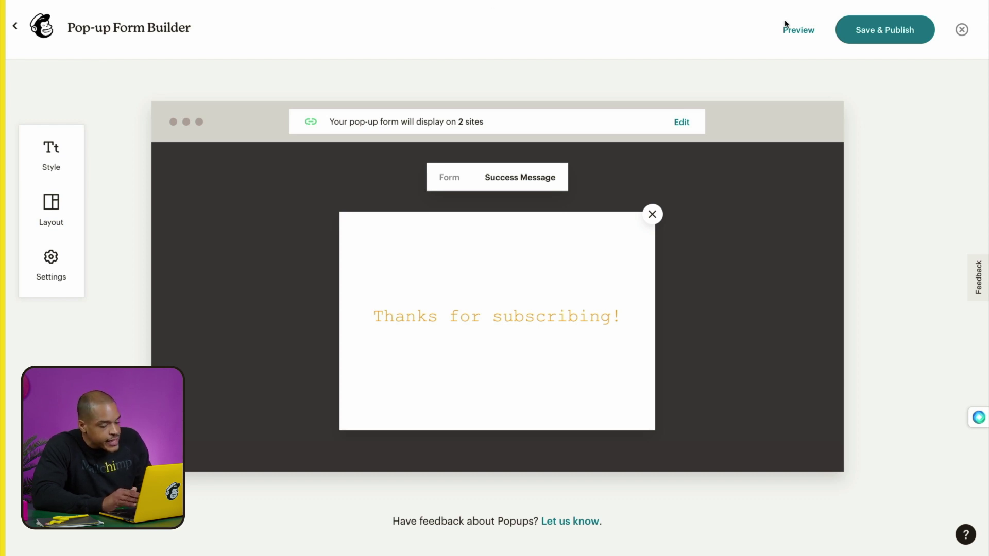
Step: Save and publish the pop-up form changes to The Potted Planter and Potted Planter Store
click(873, 26)
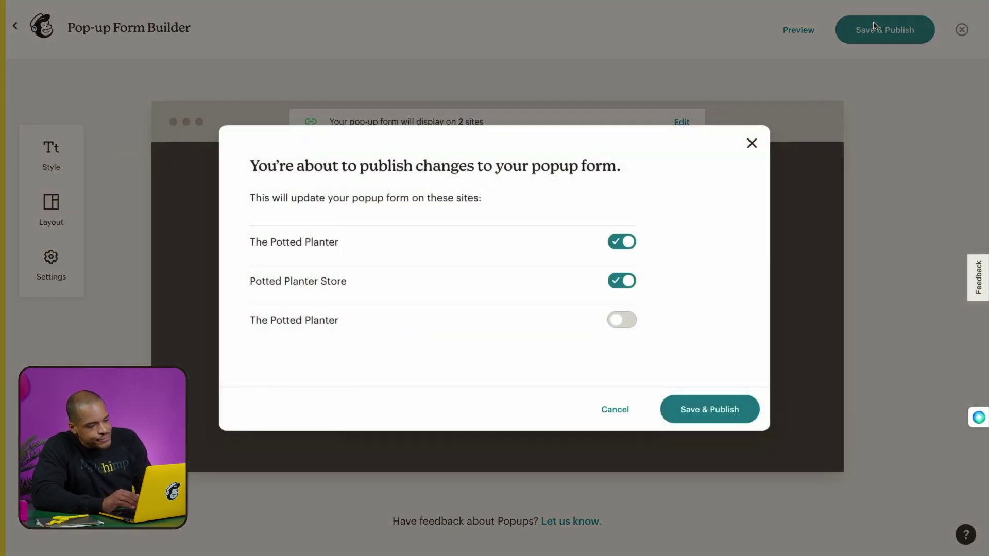